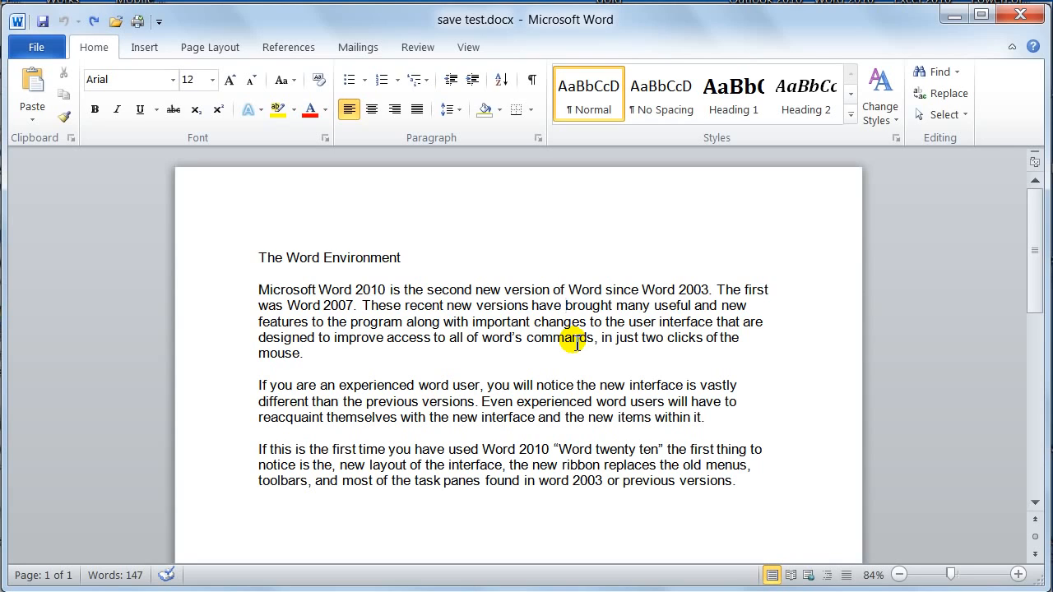
# Delete the word "brought" from the second sentence of the first paragraph.
pyautogui.press('Delete')
pyautogui.press('Delete')
pyautogui.press('Delete')
pyautogui.press('Delete')
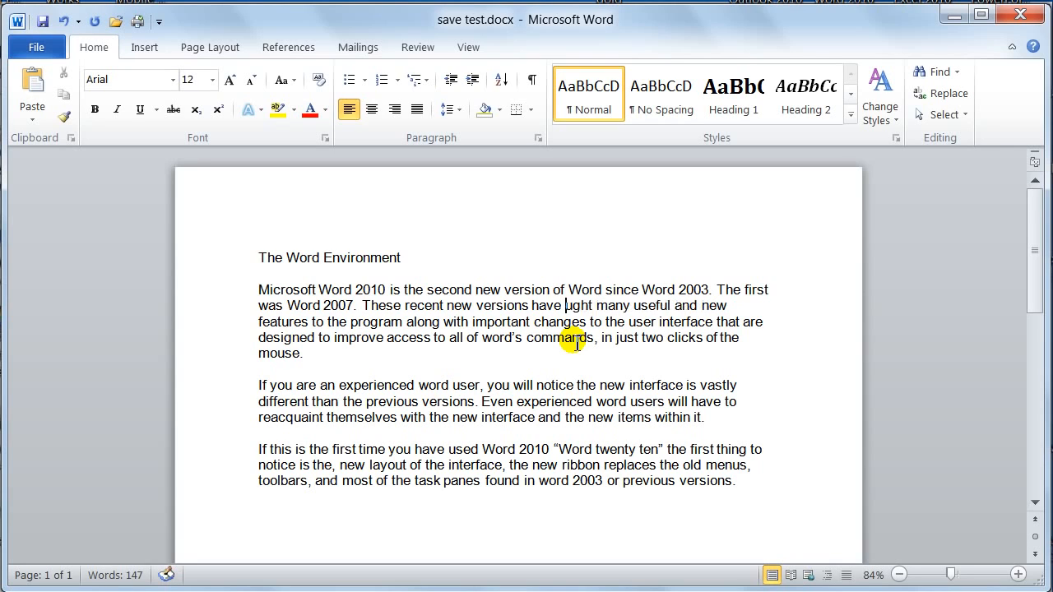
pyautogui.press('Delete')
pyautogui.press('Delete')
pyautogui.press('Delete')
pyautogui.press('Delete')
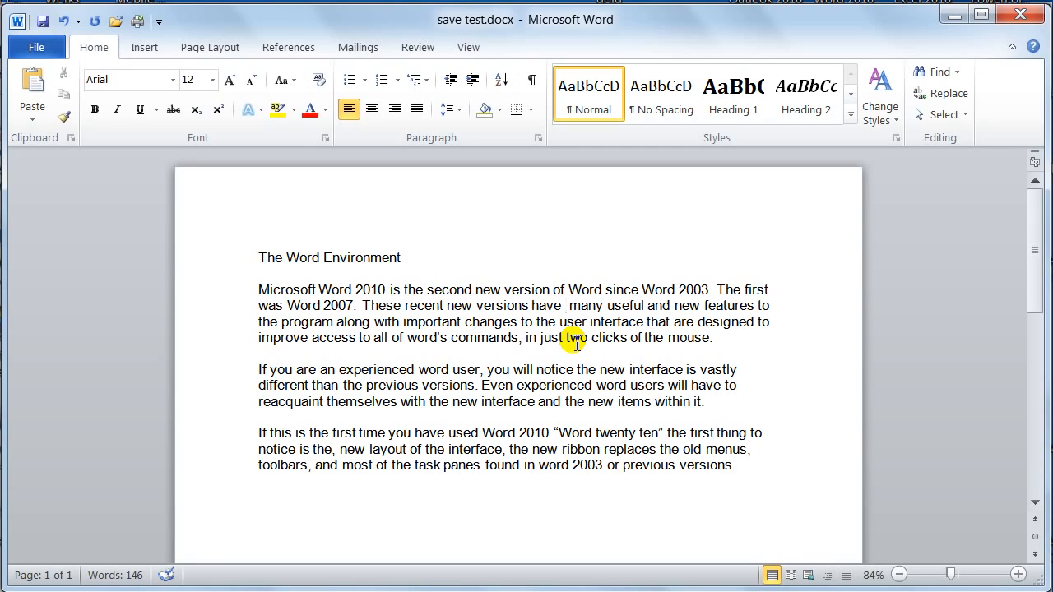
# Undo the letter-by-letter deletion of "brought" in the first paragraph.
pyautogui.hotkey('ctrl', 'z')
pyautogui.hotkey('ctrl', 'z')
pyautogui.hotkey('ctrl', 'z')
pyautogui.hotkey('ctrl', 'z')
pyautogui.hotkey('ctrl', 'z')
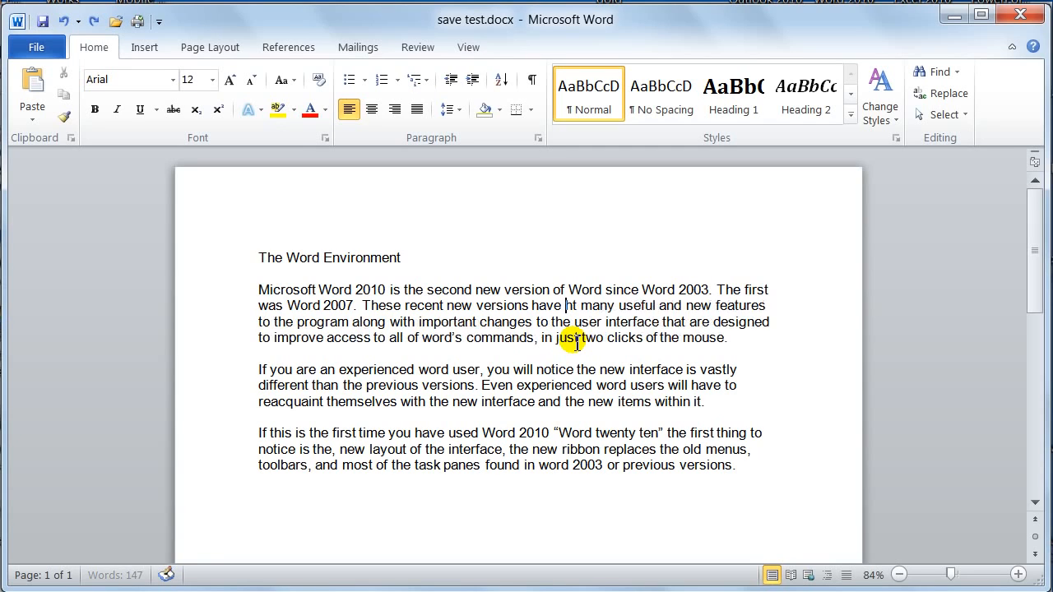
pyautogui.hotkey('ctrl', 'z')
pyautogui.hotkey('ctrl', 'z')
pyautogui.hotkey('ctrl', 'z')
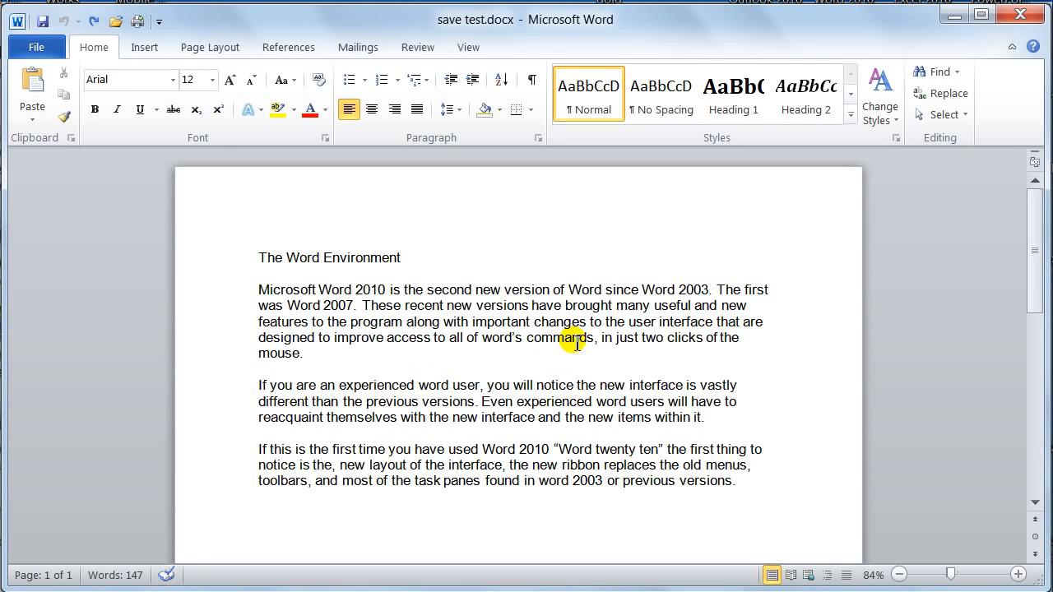
# Delete the word "have" before "brought" in the first paragraph and undo that deletion.
pyautogui.press('BackSpace')
pyautogui.press('BackSpace')
pyautogui.press('BackSpace')
pyautogui.press('BackSpace')
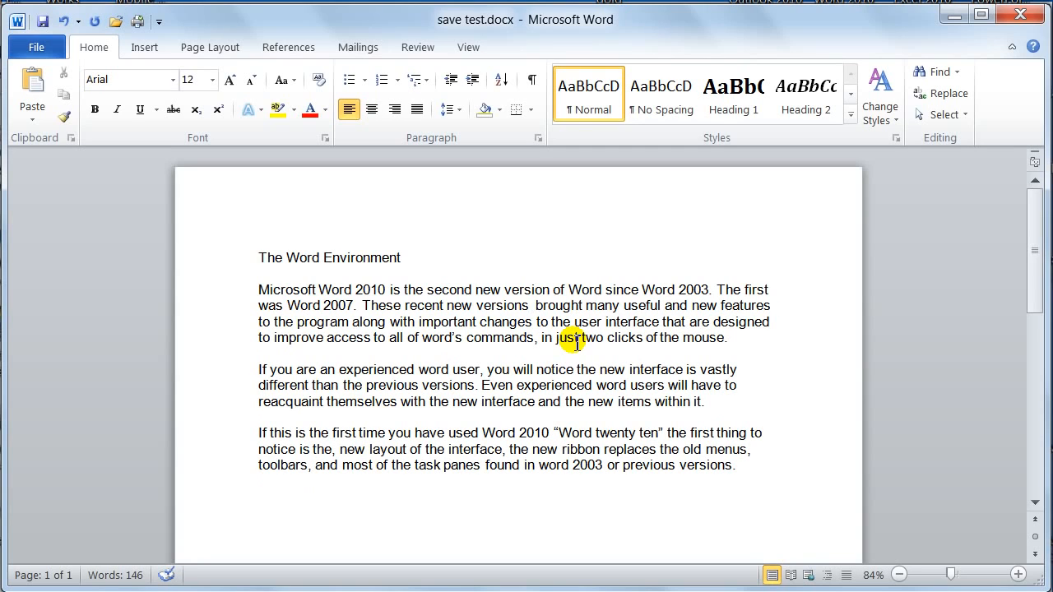
pyautogui.hotkey('ctrl', 'z')
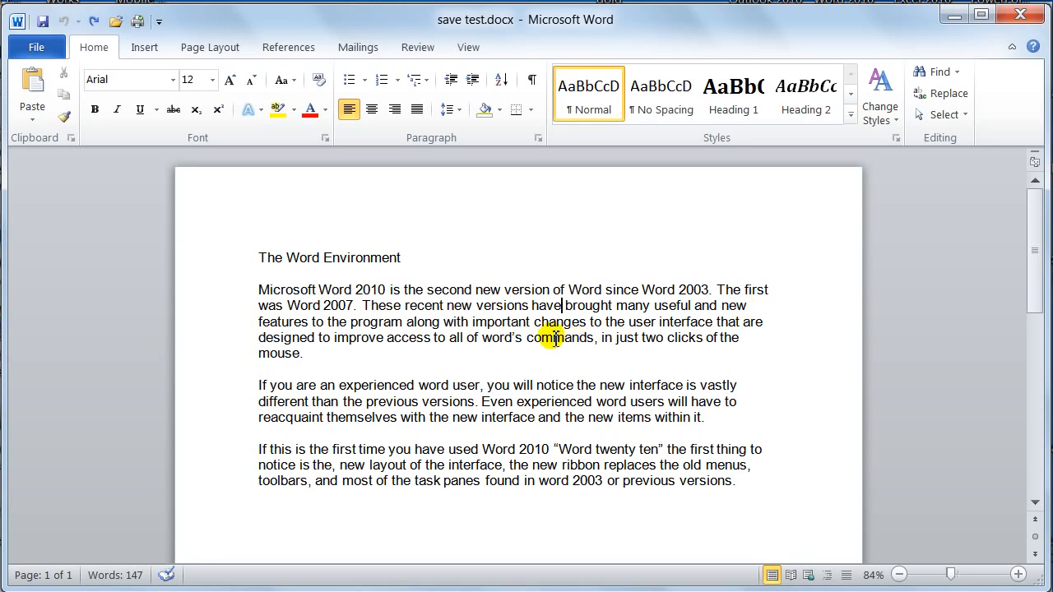
# Delete the phrase "These recent new versions have brought" from the first paragraph and undo the deletion.
pyautogui.moveTo(361, 306); pyautogui.dragTo(610, 305)
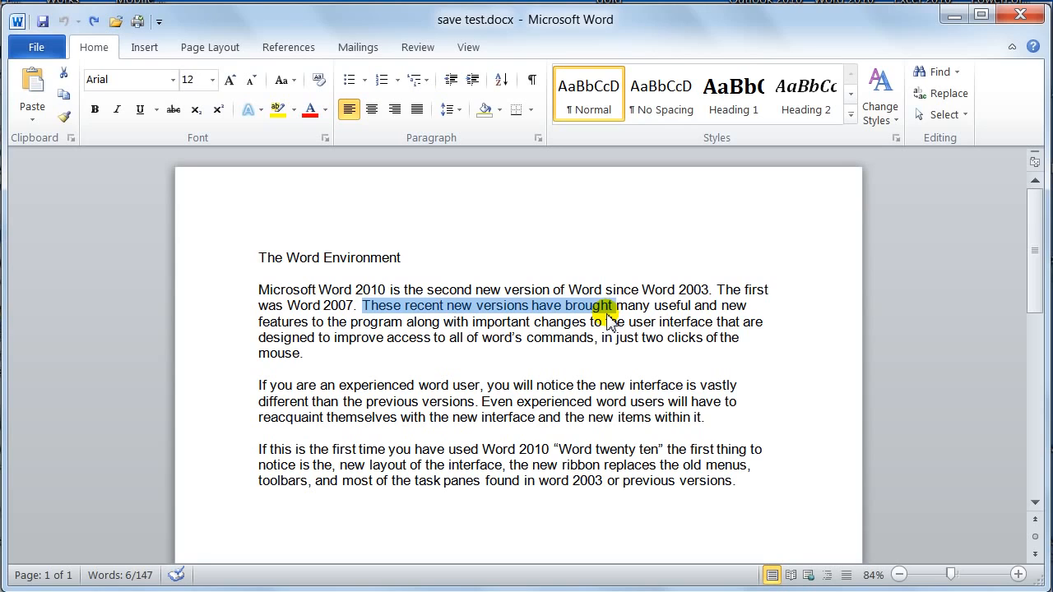
pyautogui.press('Delete')
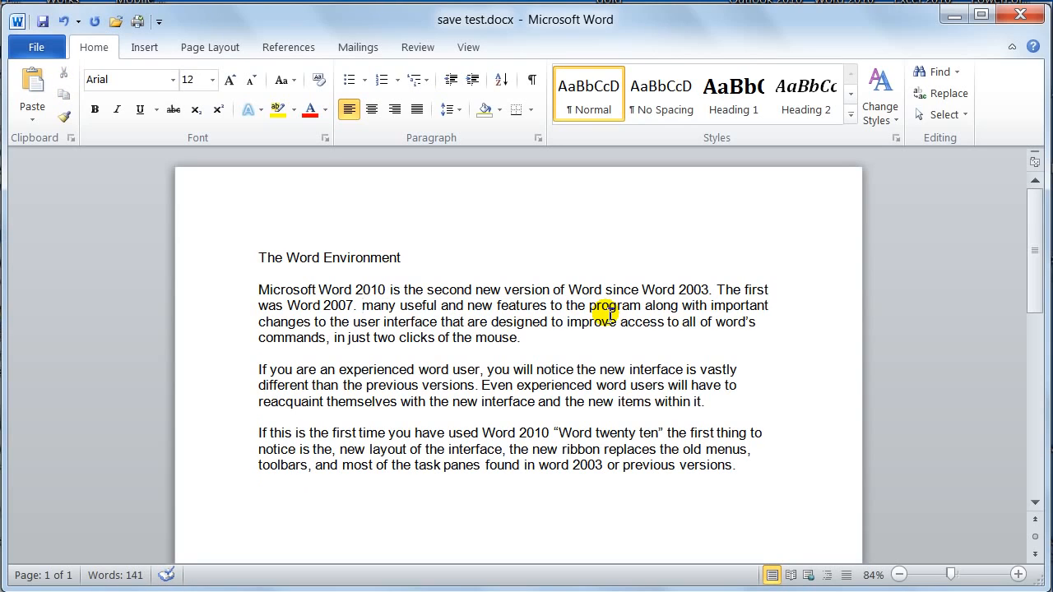
pyautogui.hotkey('ctrl', 'z')
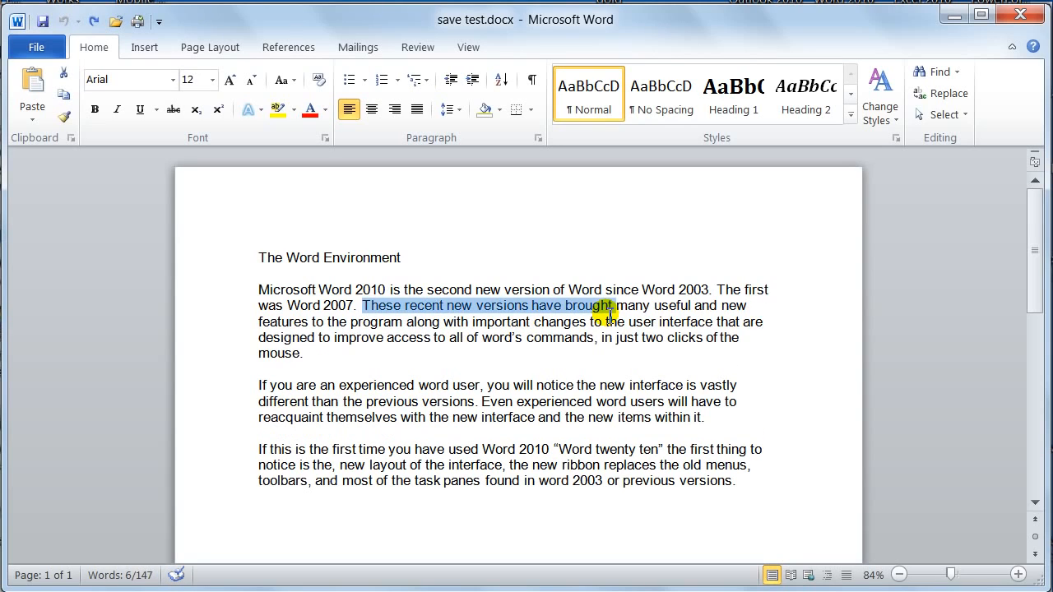
# Redo the deletion of the phrase "These recent new versions have brought" and undo it again.
pyautogui.hotkey('ctrl', 'y')
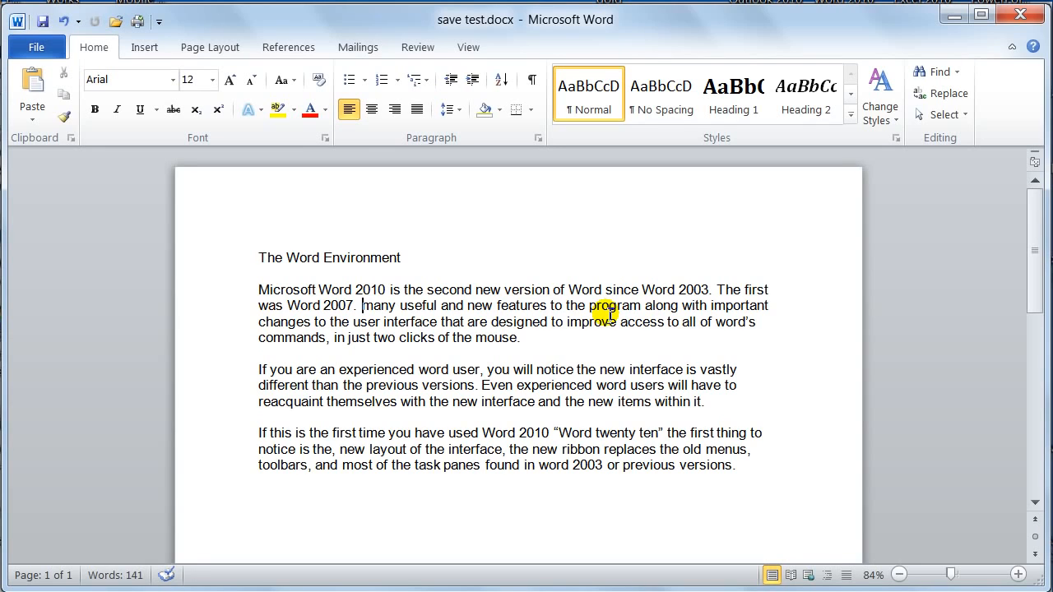
pyautogui.hotkey('ctrl', 'z')
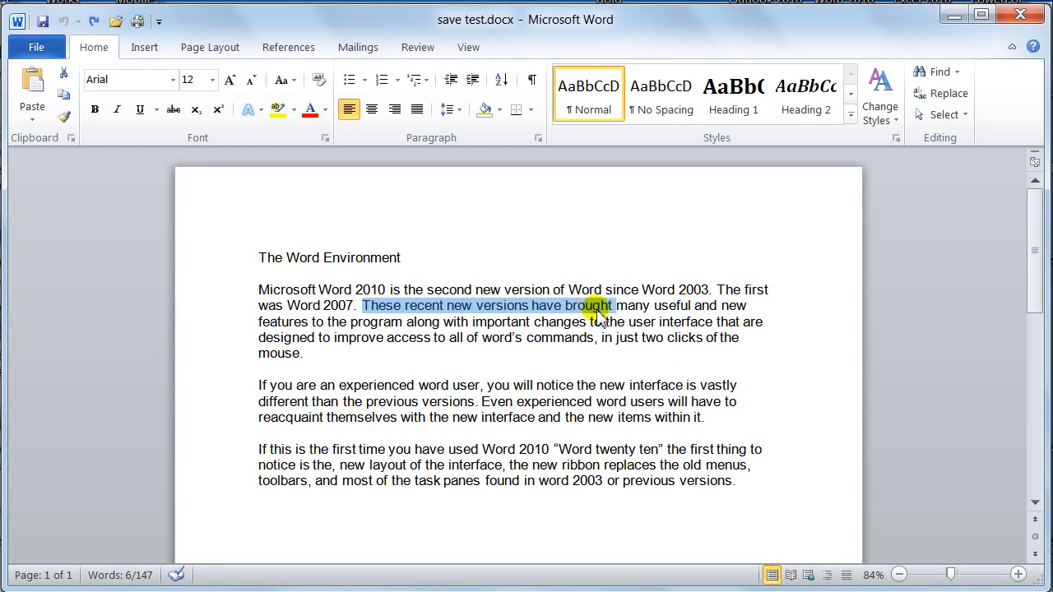
pyautogui.click(616, 308)
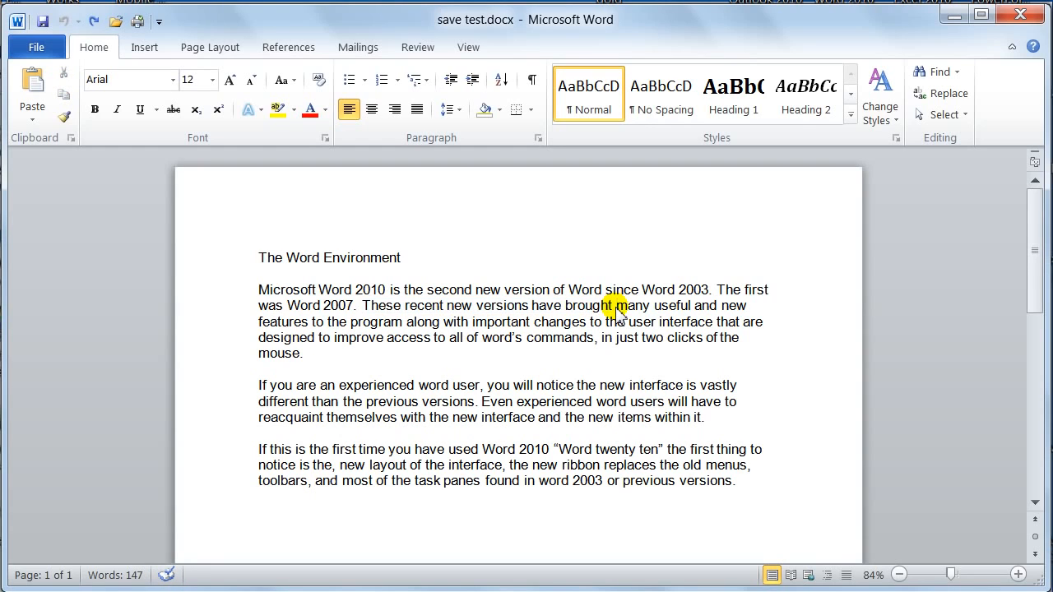
pyautogui.moveTo(362, 306); pyautogui.dragTo(599, 309)
pyautogui.click(585, 307)
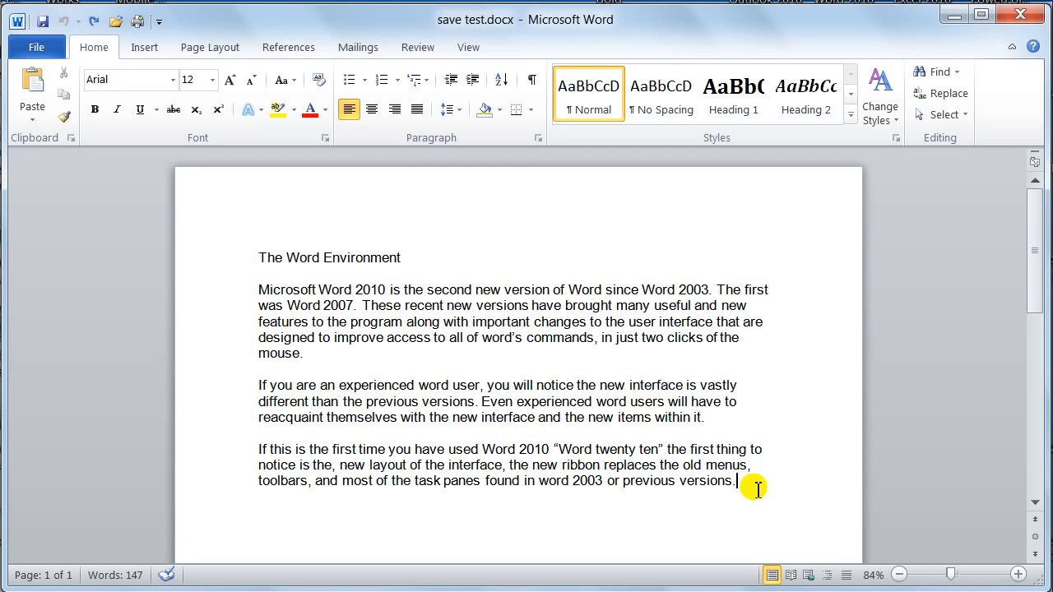
# Add blank lines after the last paragraph of the document.
pyautogui.press('Return')
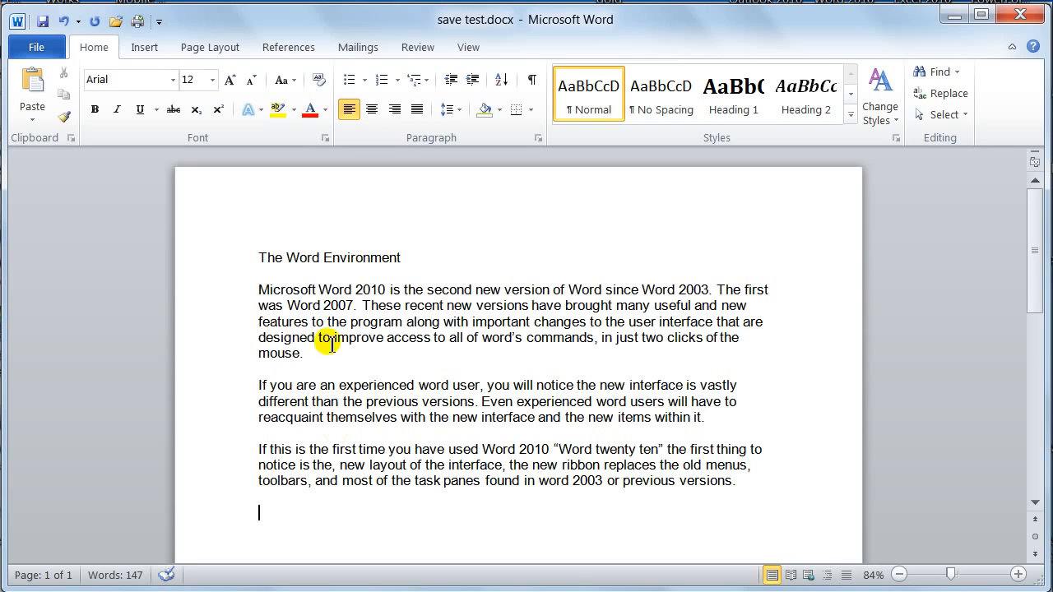
# Cut the word "Environment" from the title and paste it on the blank line below the last paragraph.
pyautogui.moveTo(324, 255); pyautogui.dragTo(401, 264)
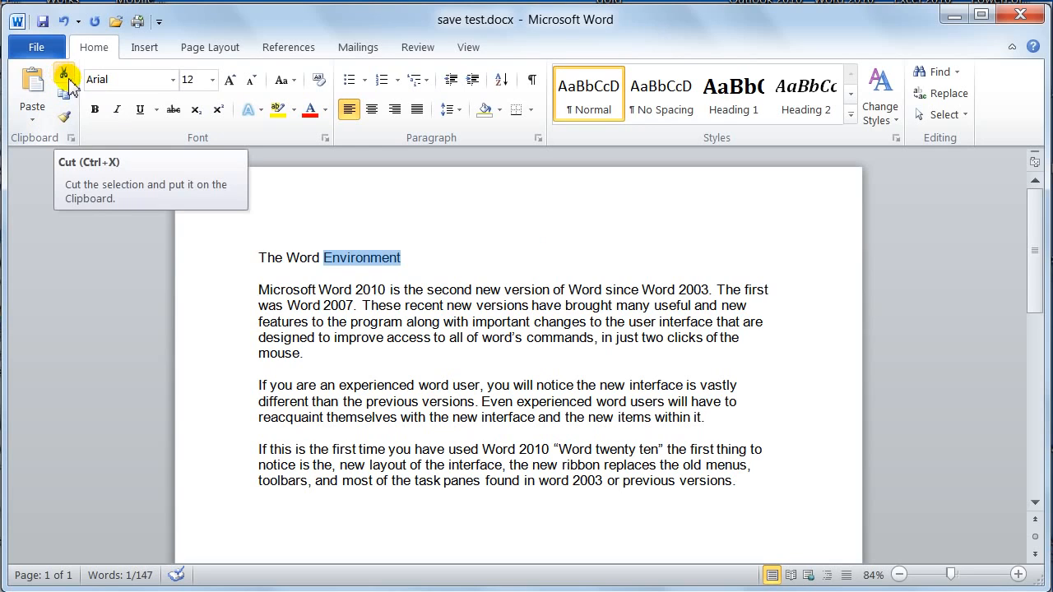
pyautogui.click(64, 76)
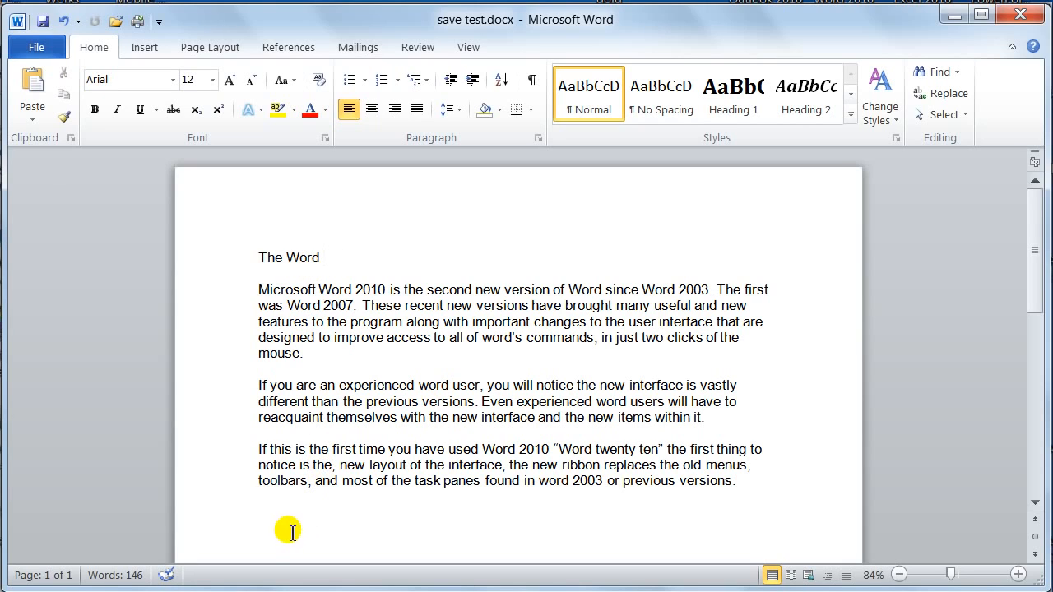
pyautogui.click(268, 533)
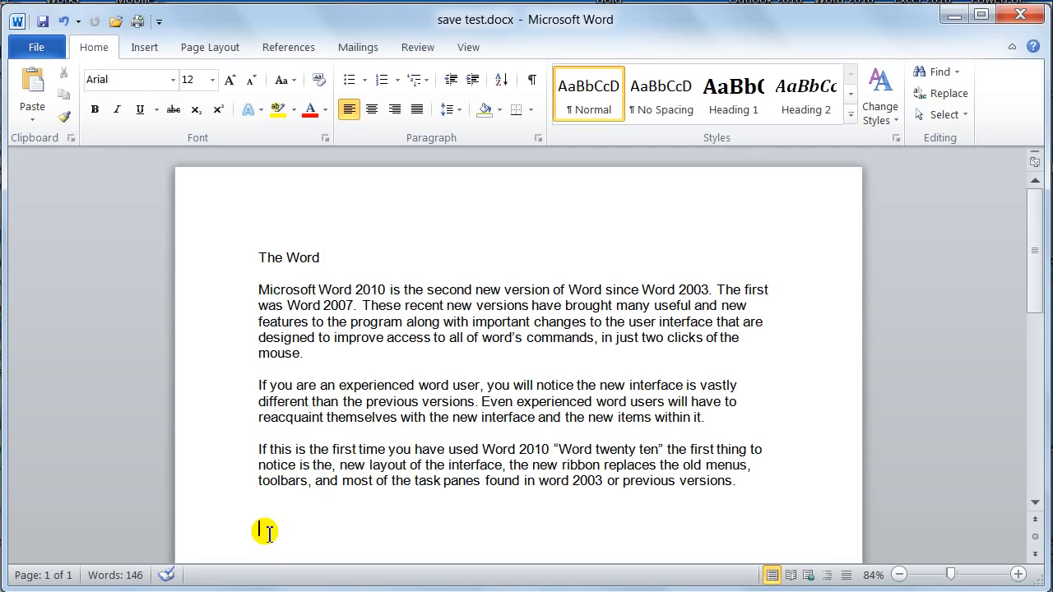
pyautogui.click(31, 82)
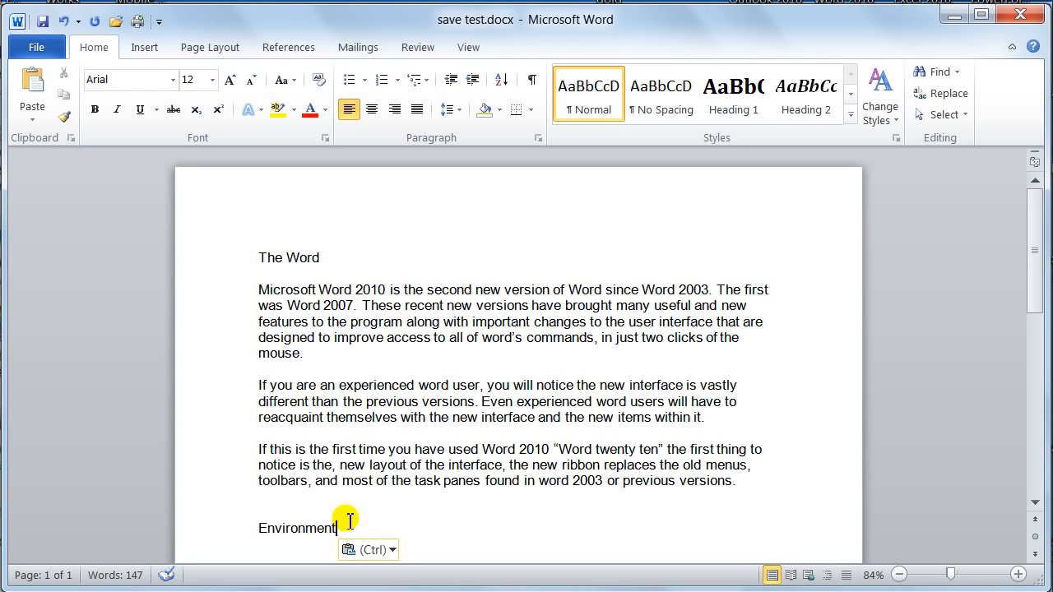
# Undo the paste and the cut of the word "Environment".
pyautogui.hotkey('ctrl', 'z')
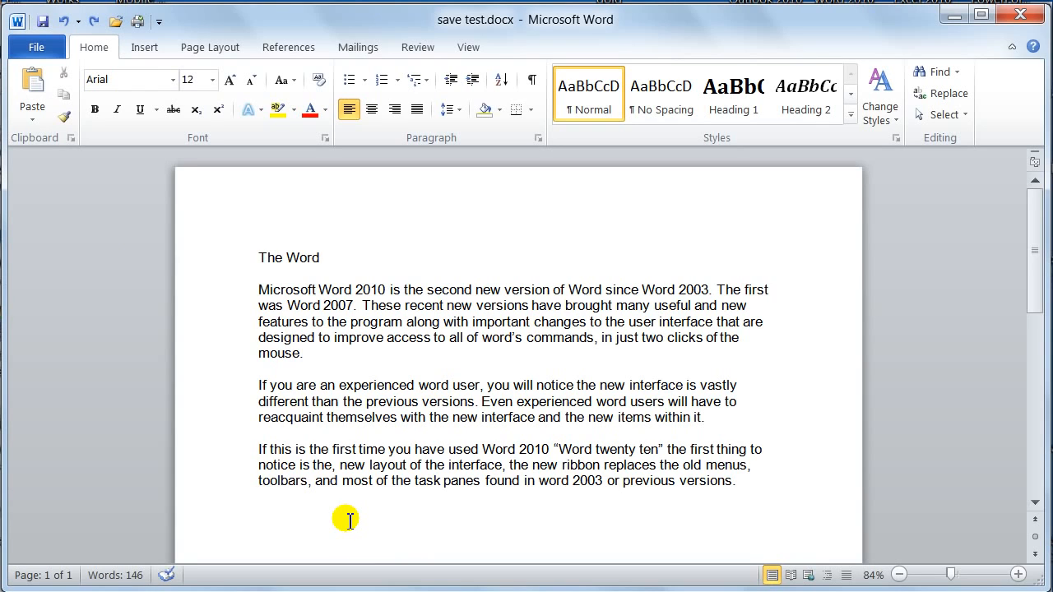
pyautogui.hotkey('ctrl', 'z')
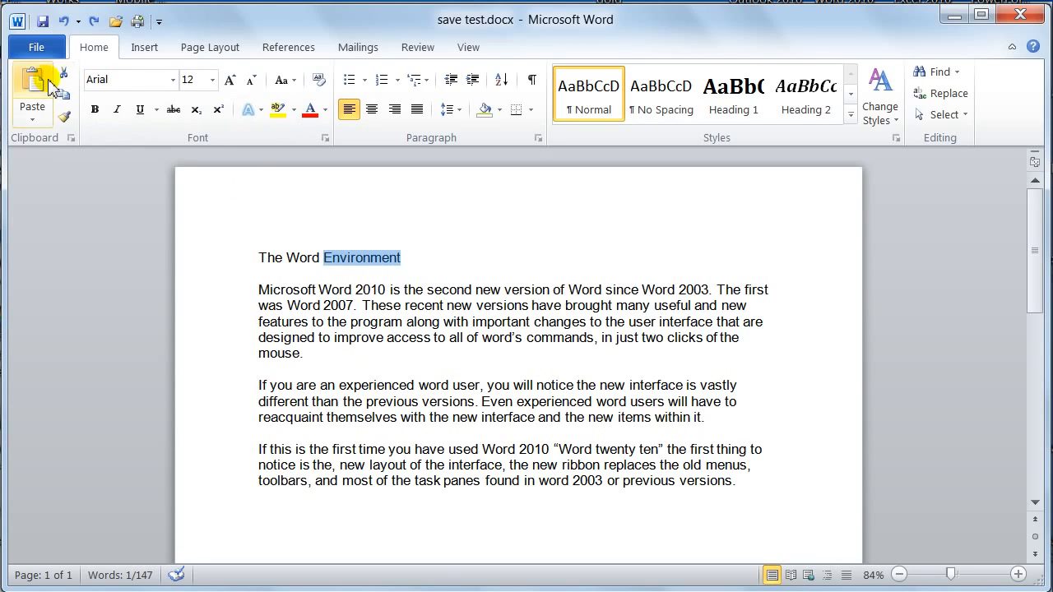
pyautogui.rightClick(347, 262)
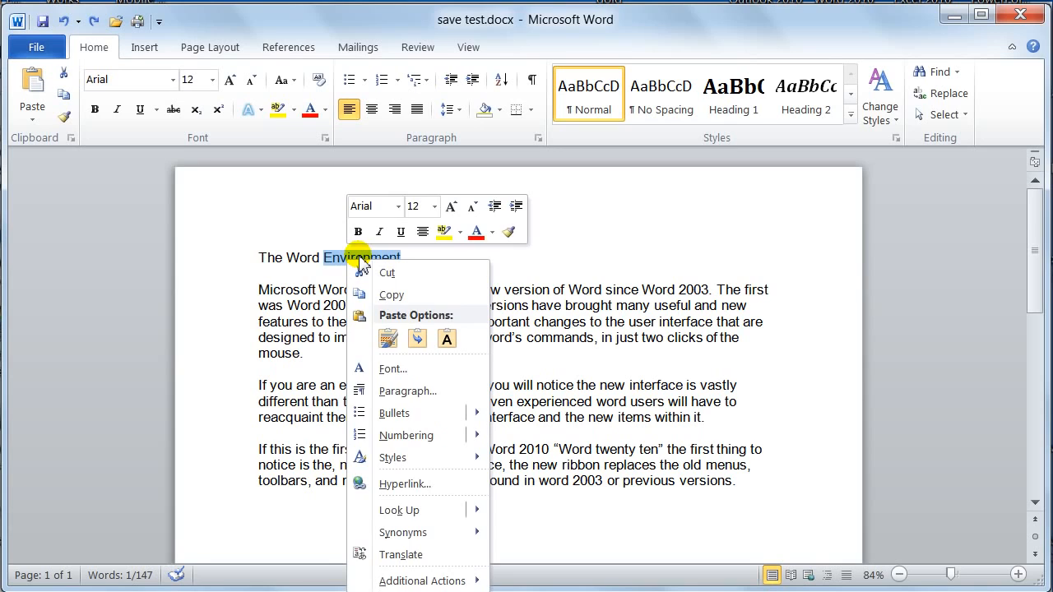
pyautogui.press('Escape')
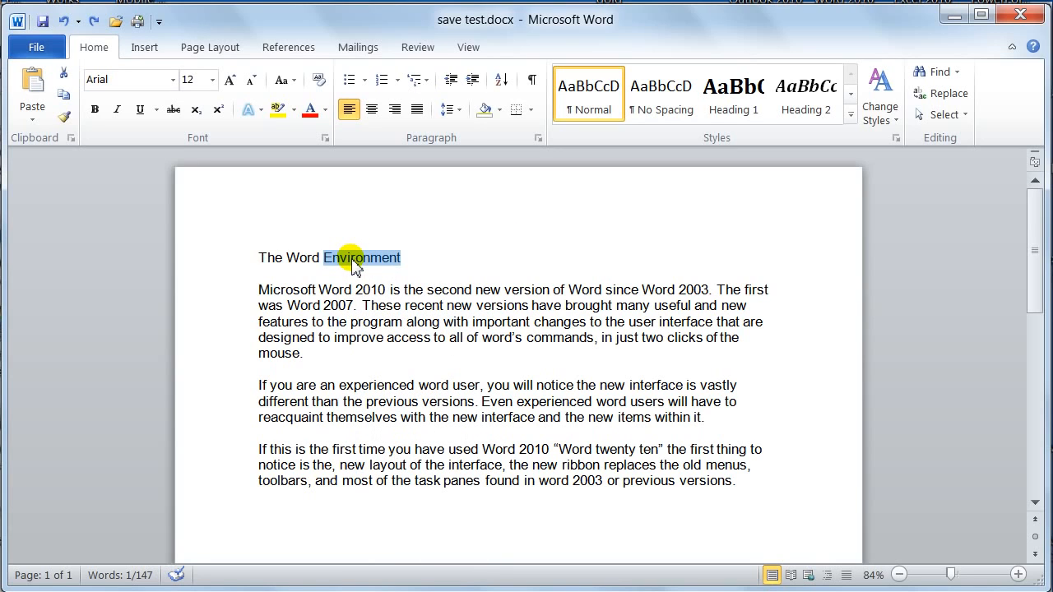
# Cut "Environment" out of the title again and paste it on the blank line under the last paragraph.
pyautogui.hotkey('ctrl', 'x')
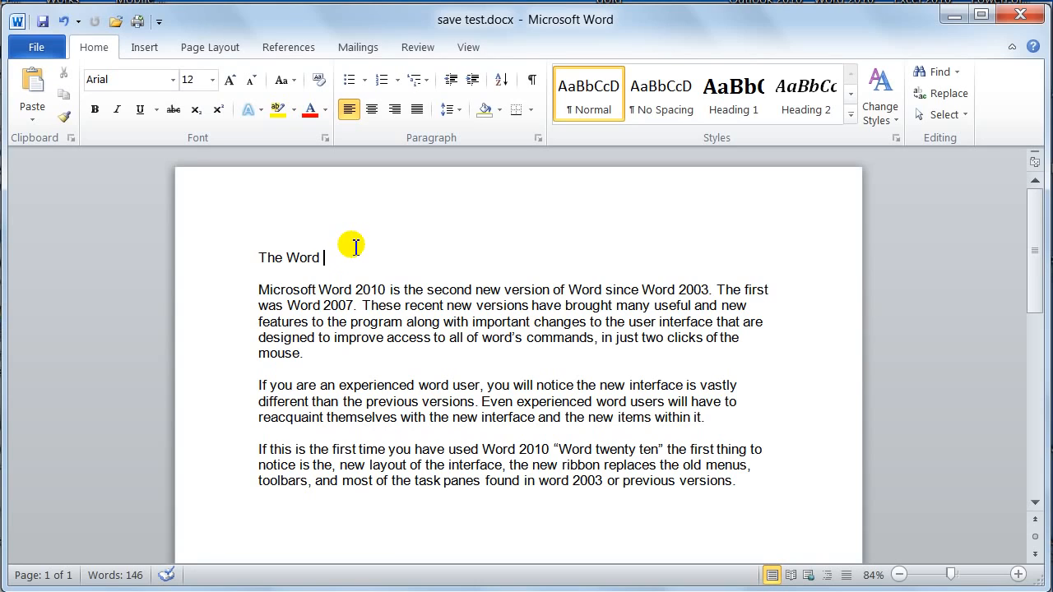
pyautogui.click(284, 529)
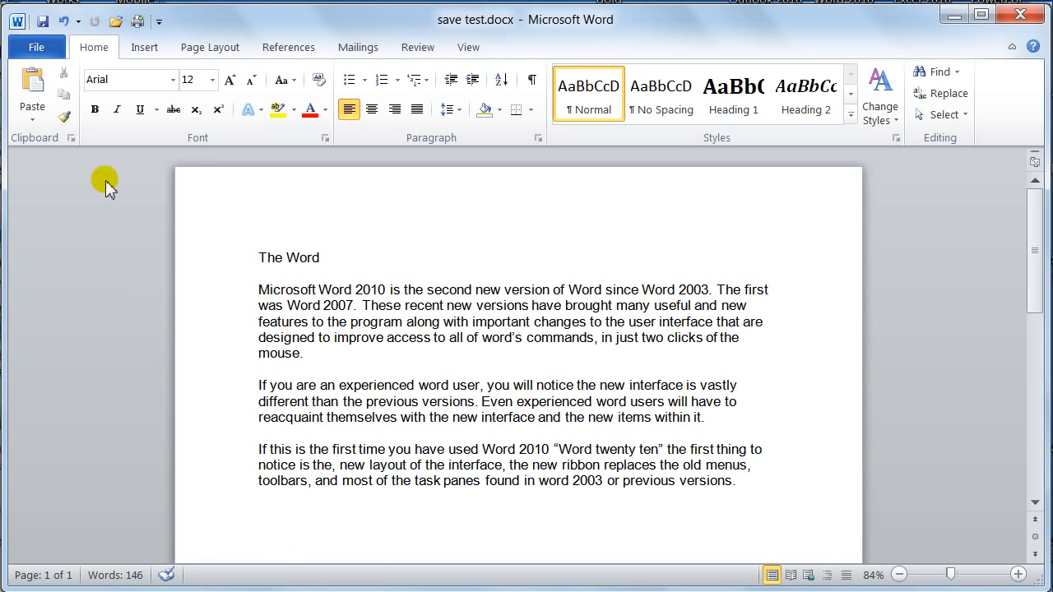
pyautogui.click(35, 83)
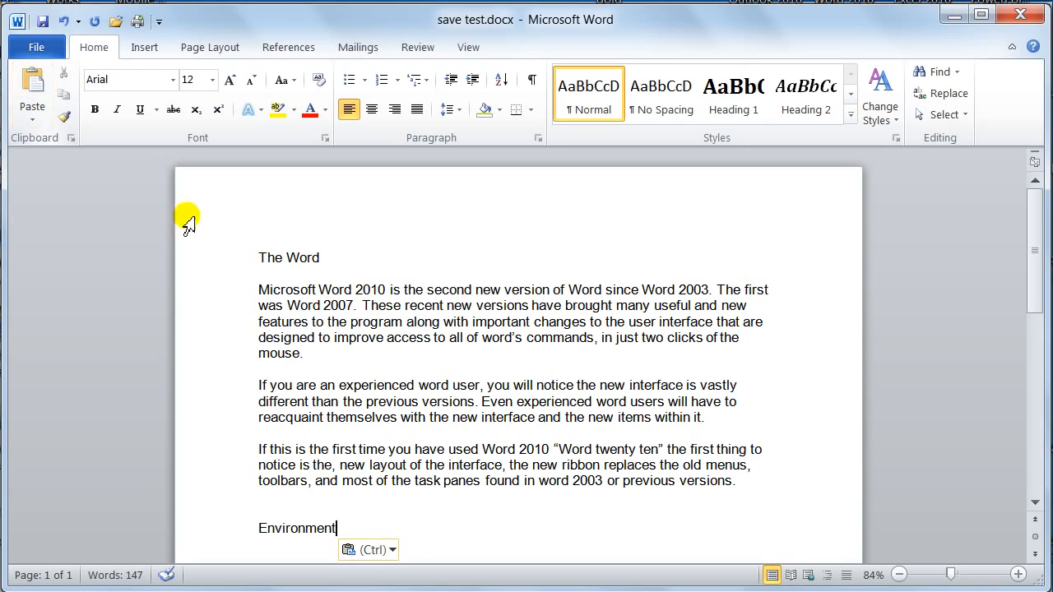
pyautogui.rightClick(304, 528)
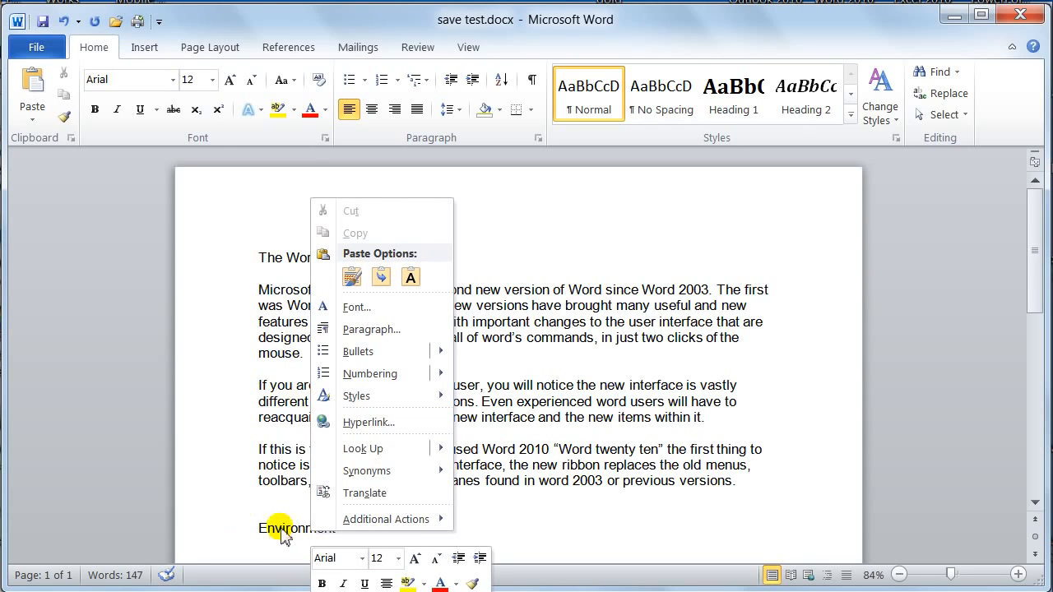
pyautogui.click(281, 309)
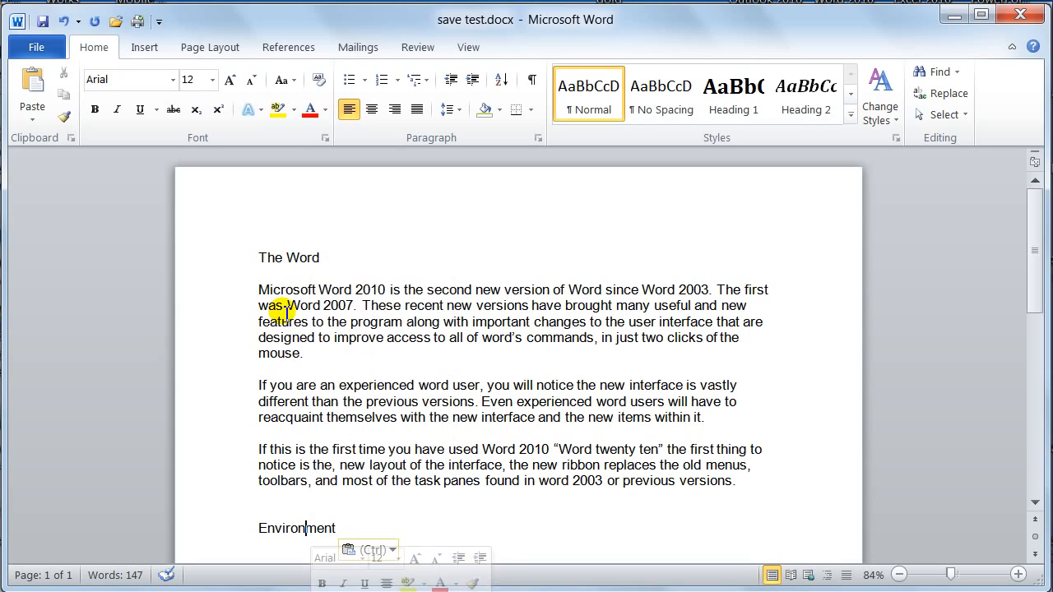
# Undo the move of "Environment" to restore it in the title.
pyautogui.hotkey('ctrl', 'z')
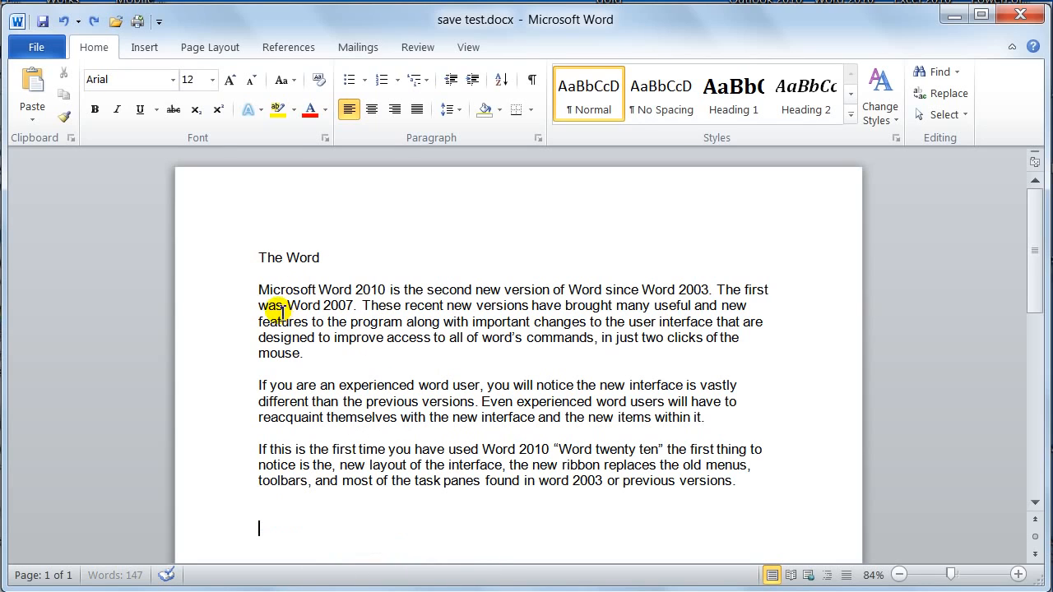
pyautogui.hotkey('ctrl', 'y')
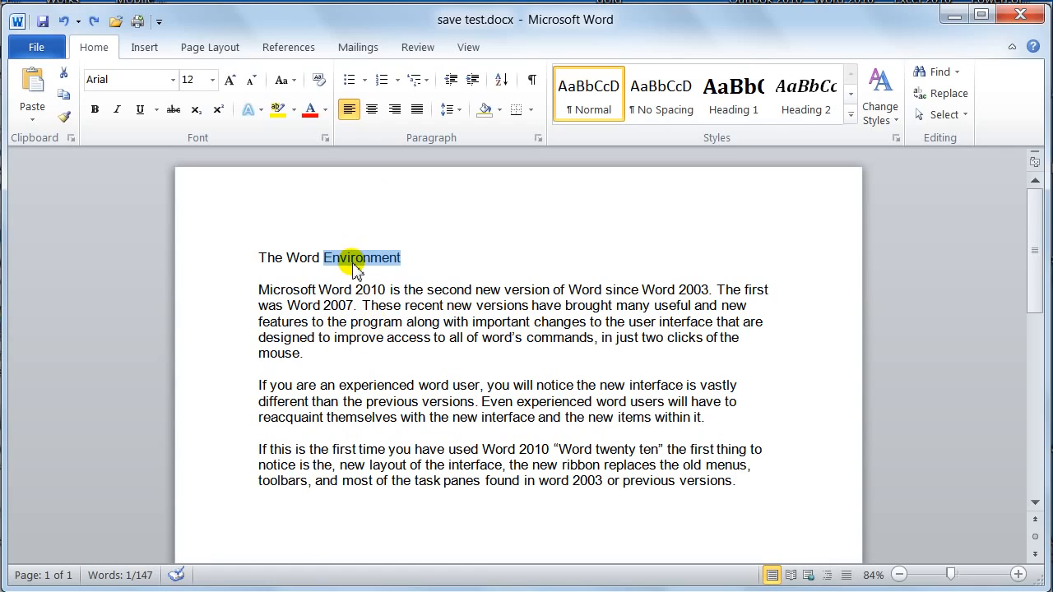
# Format the word "Environment" in the title as bold with a red font colour.
pyautogui.click(322, 255)
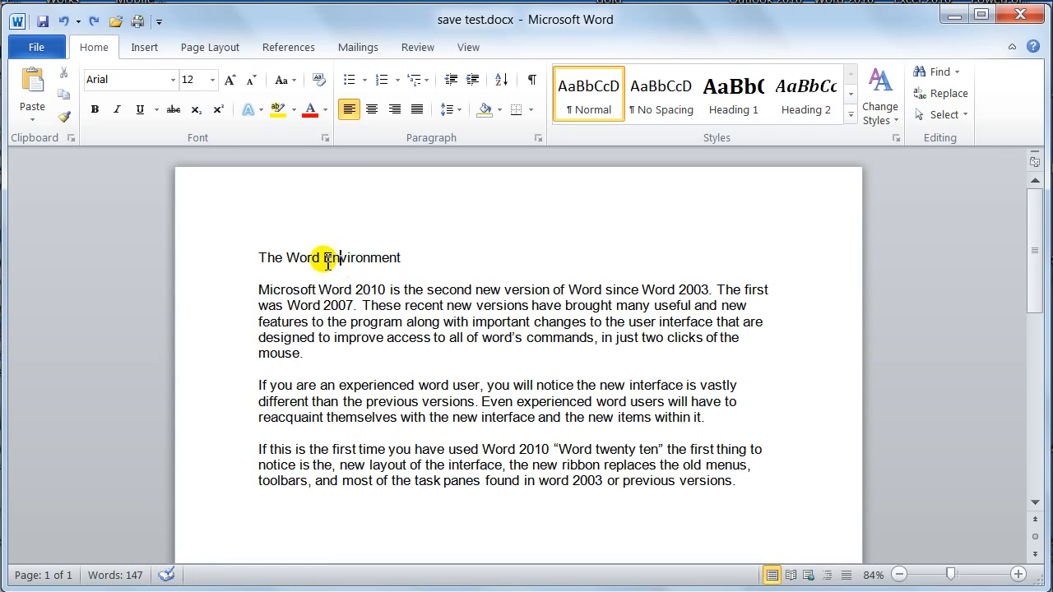
pyautogui.moveTo(319, 256); pyautogui.dragTo(355, 255)
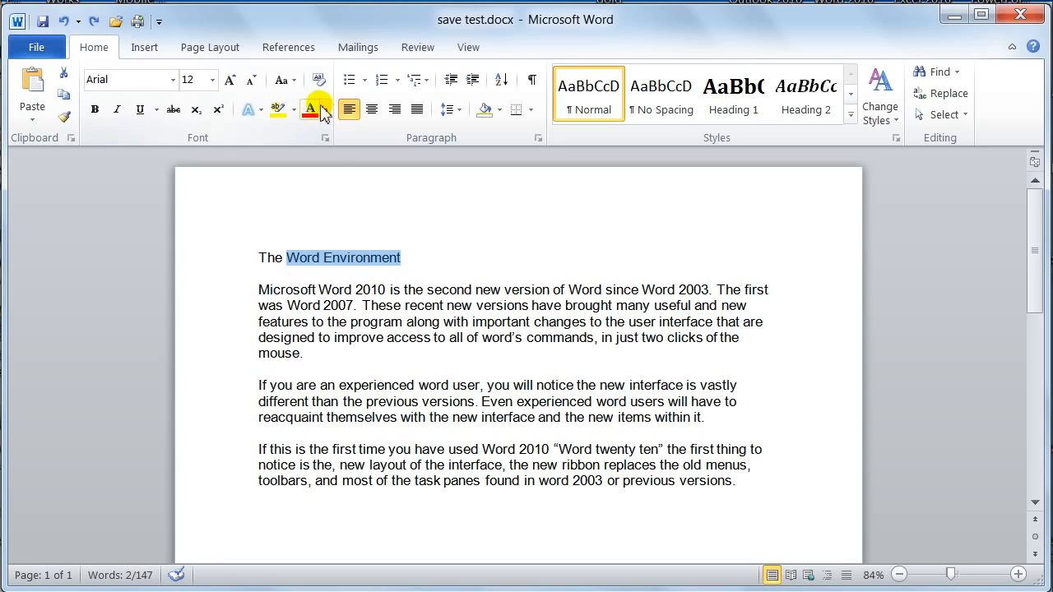
pyautogui.click(333, 259)
pyautogui.doubleClick(328, 260)
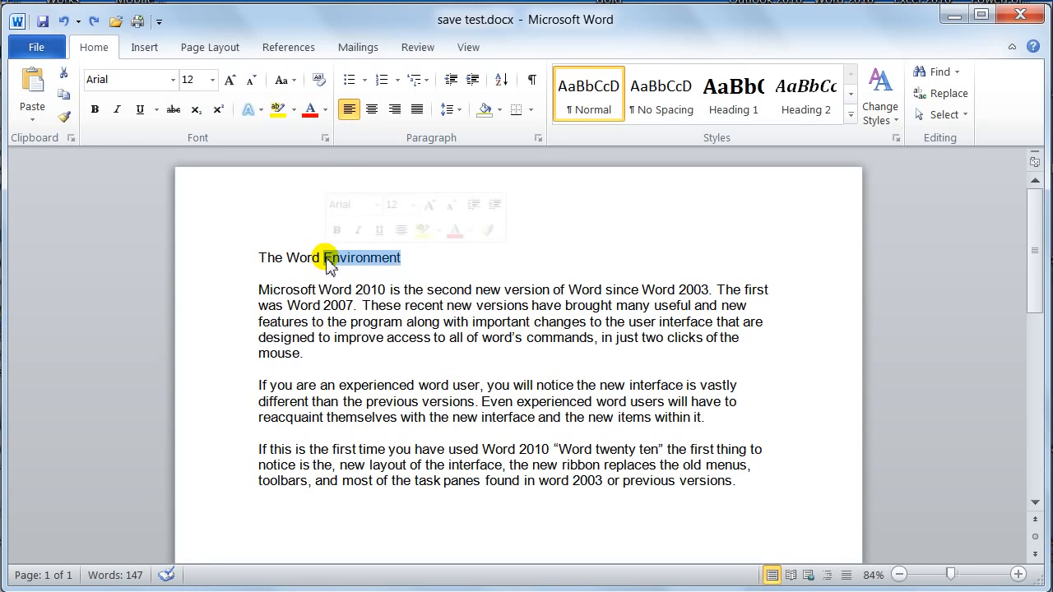
pyautogui.click(95, 109)
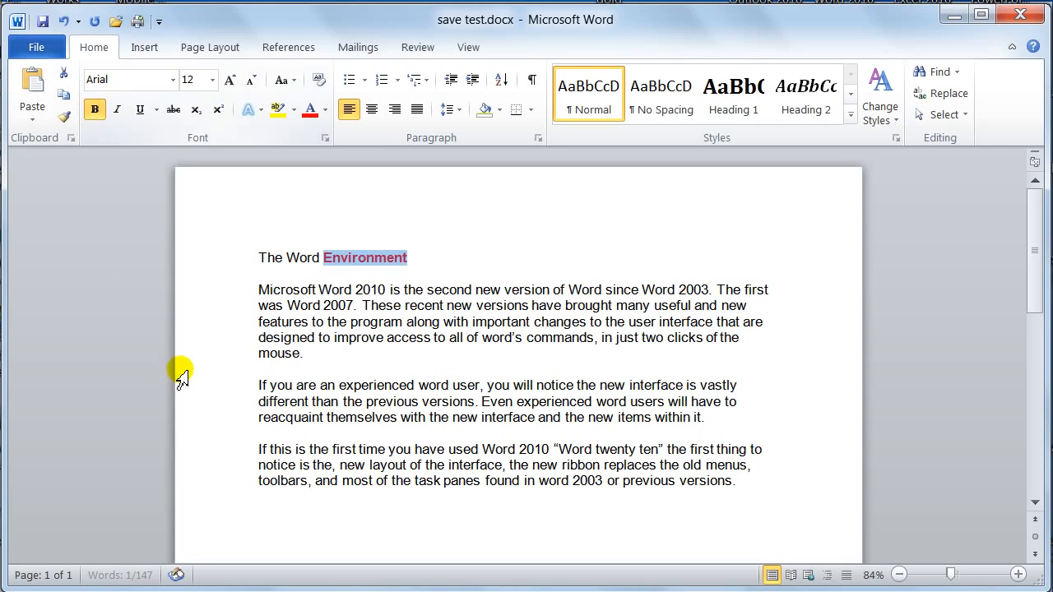
# Cut the bold red "Environment" out of the title and paste it under the last paragraph with Keep Source Formatting.
pyautogui.rightClick(352, 258)
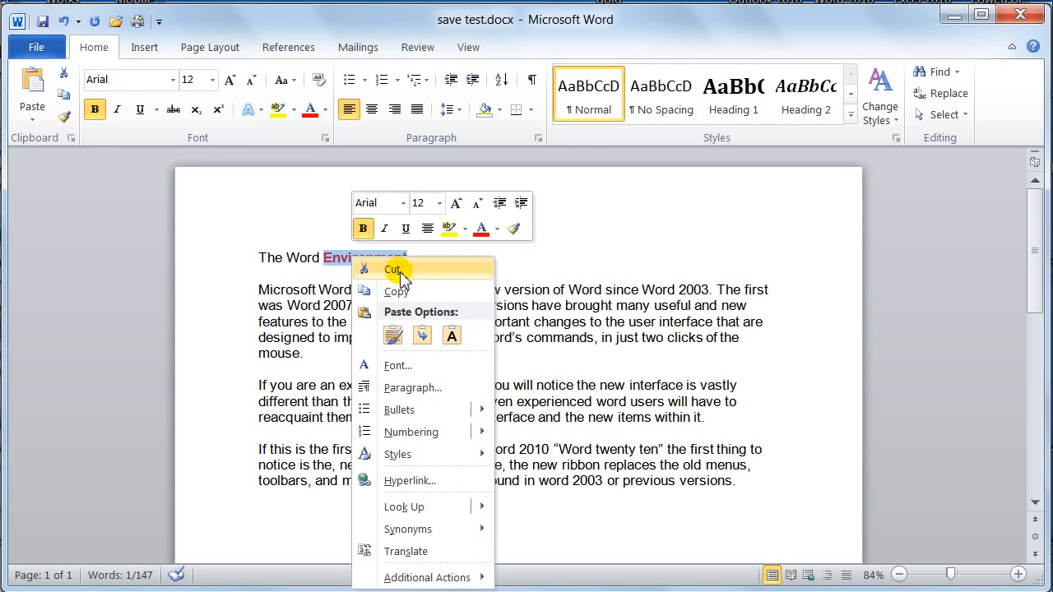
pyautogui.click(392, 270)
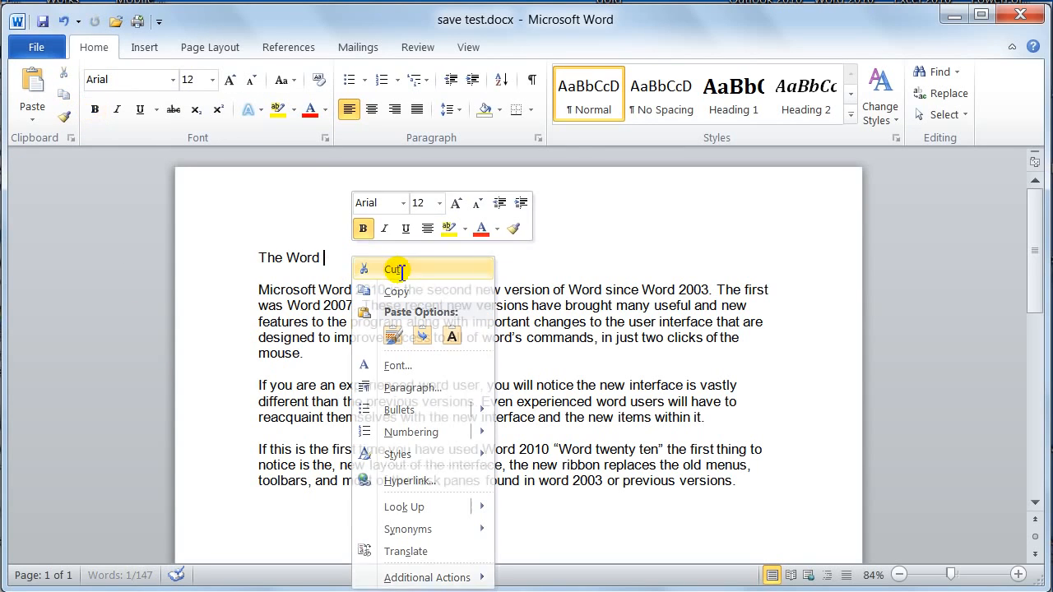
pyautogui.rightClick(260, 530)
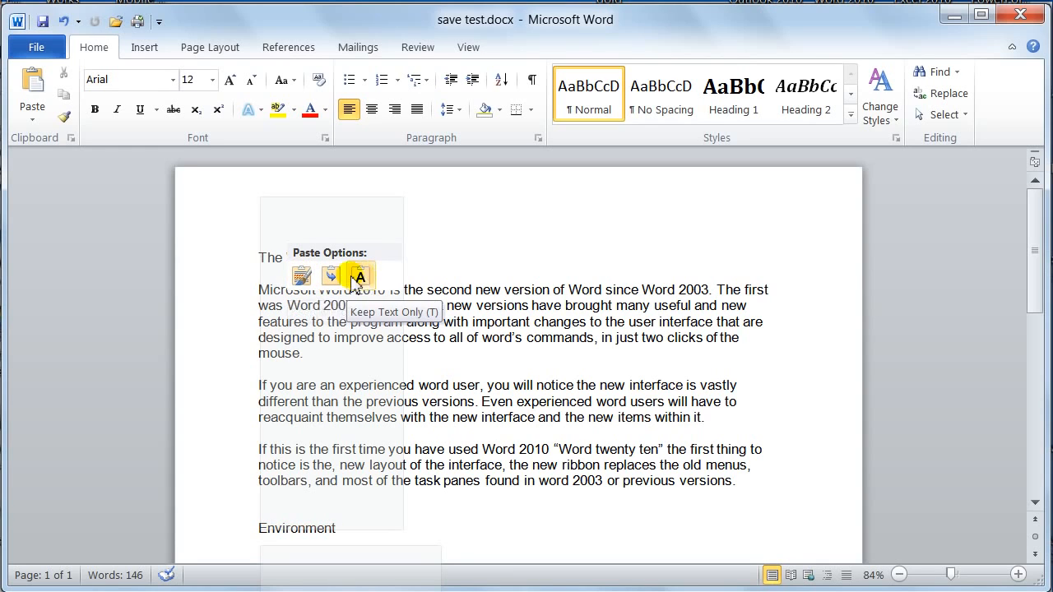
pyautogui.click(302, 276)
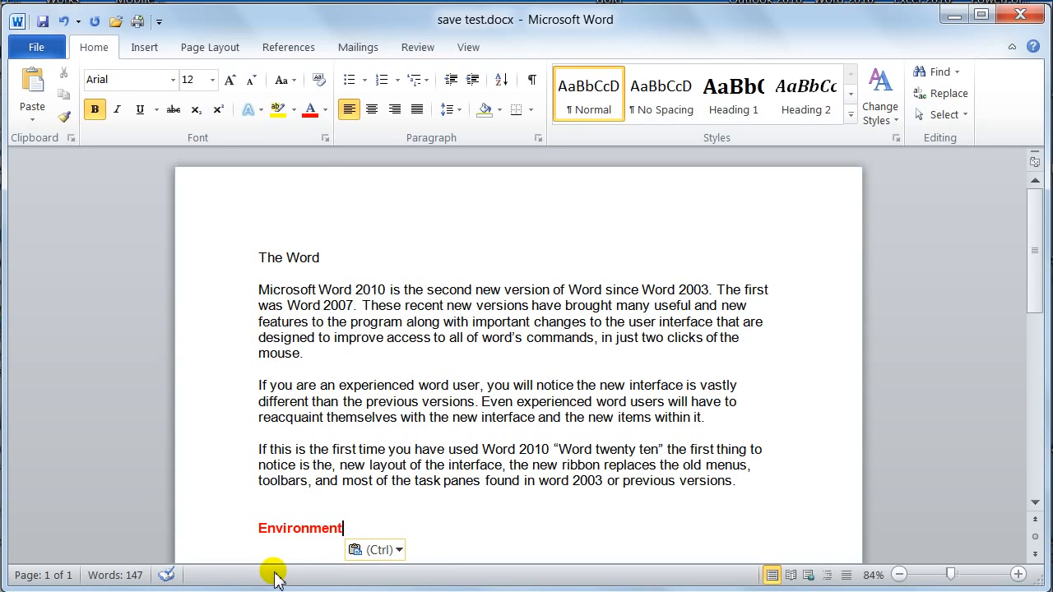
# Undo the paste and the cut of the formatted "Environment" and deselect the word.
pyautogui.hotkey('ctrl', 'z')
pyautogui.hotkey('ctrl', 'z')
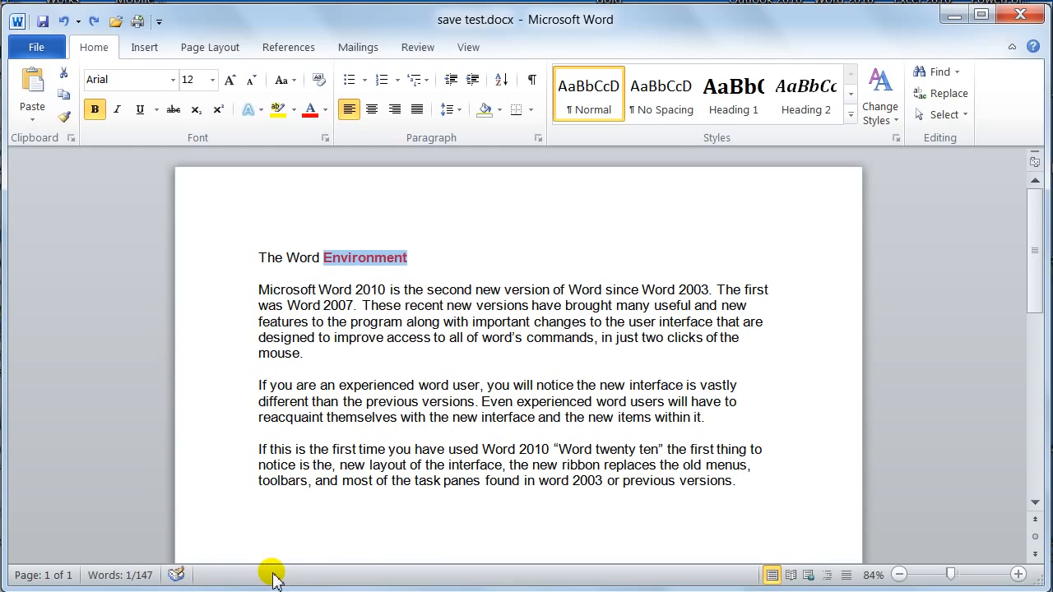
pyautogui.click(380, 257)
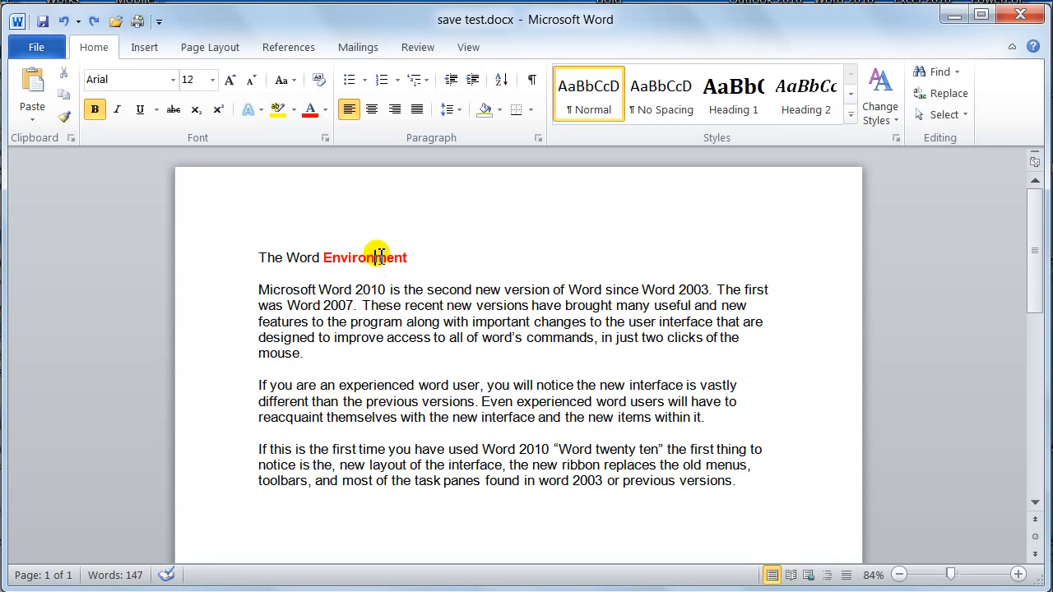
# Copy the bold red word "Environment" in the title.
pyautogui.moveTo(321, 258); pyautogui.dragTo(414, 259)
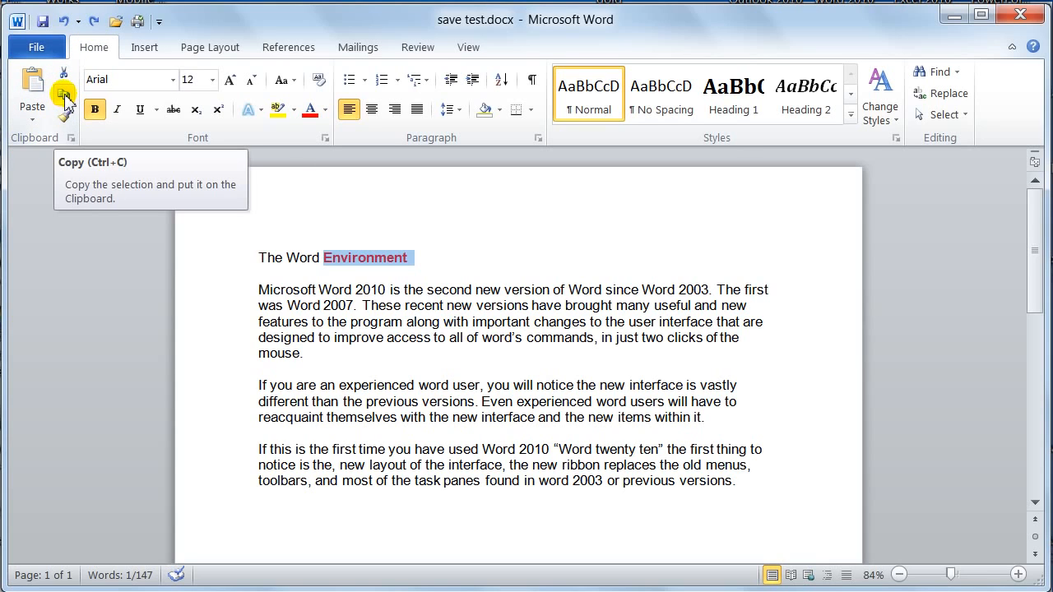
pyautogui.click(64, 97)
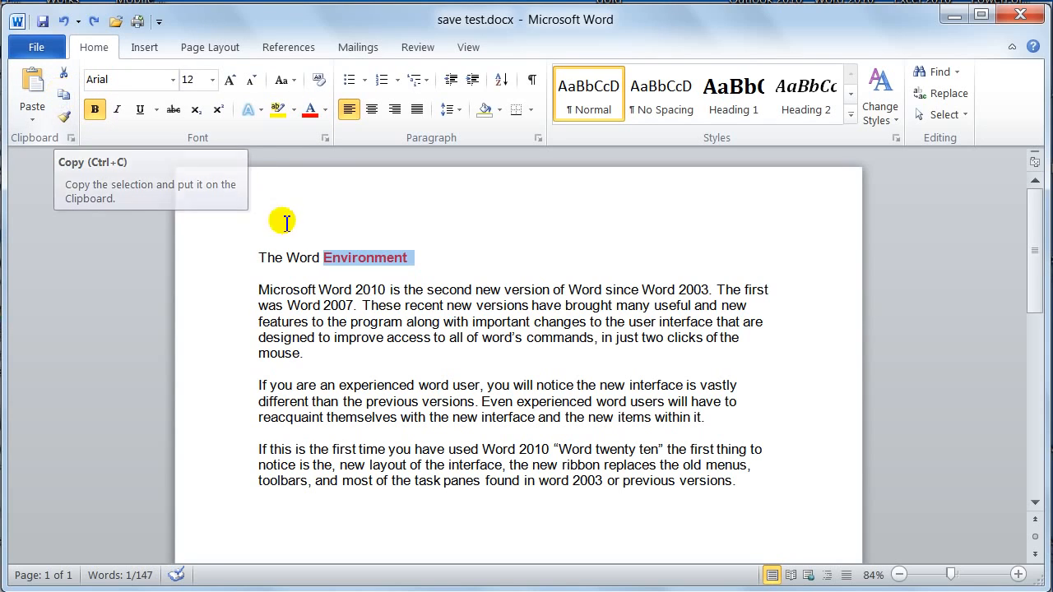
pyautogui.rightClick(358, 259)
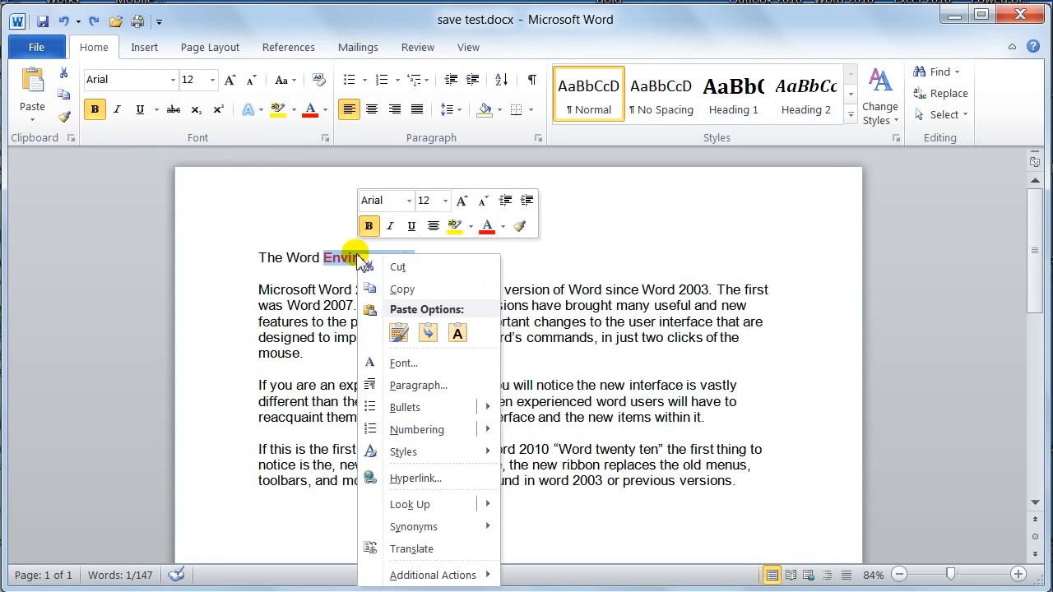
pyautogui.click(392, 293)
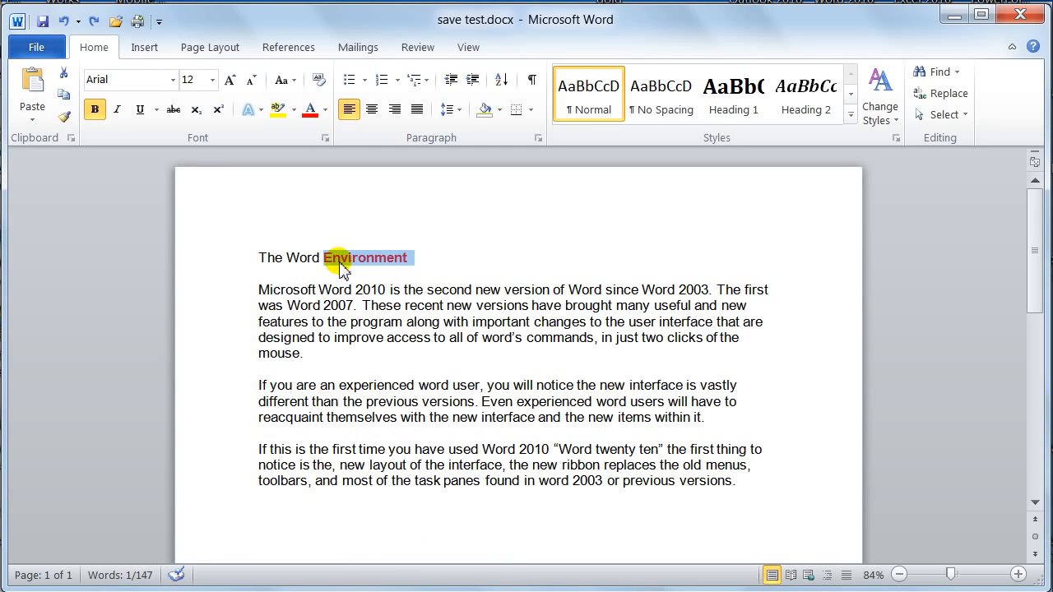
pyautogui.click(64, 97)
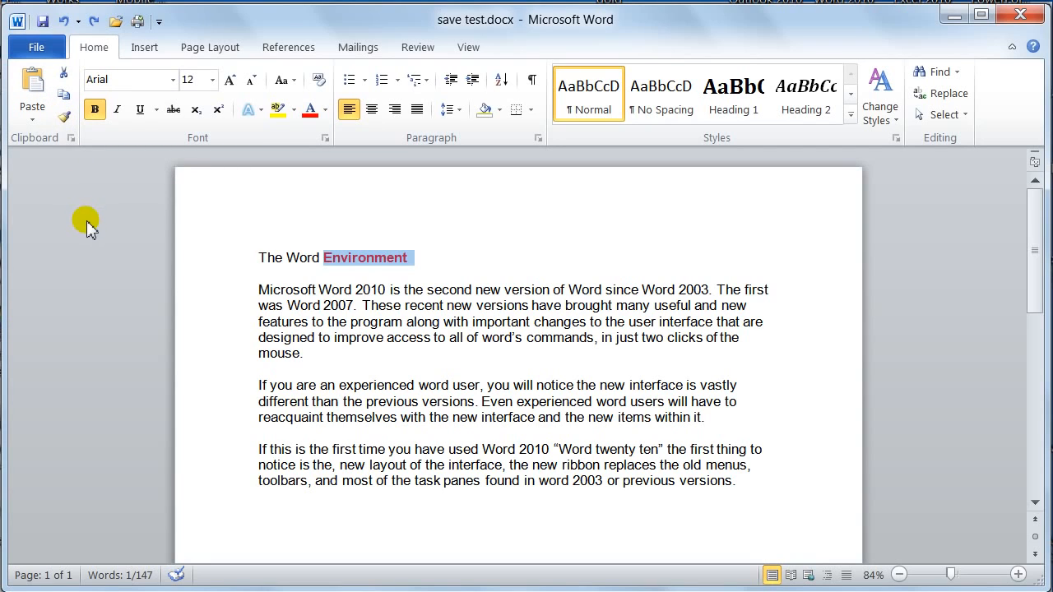
# Paste the copied word on the blank line under the last paragraph with Keep Source Formatting.
pyautogui.click(278, 526)
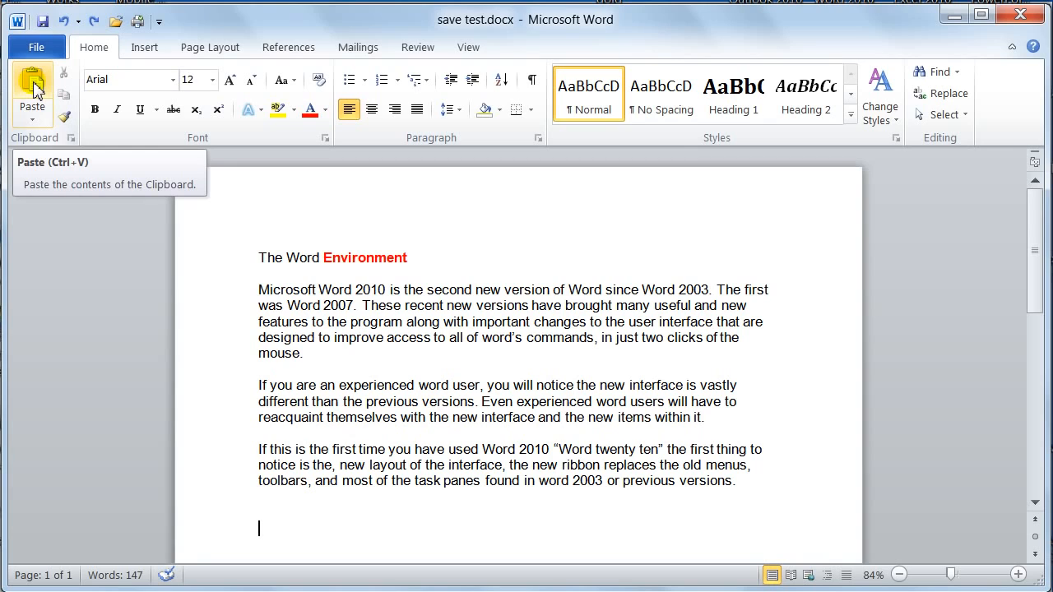
pyautogui.click(33, 86)
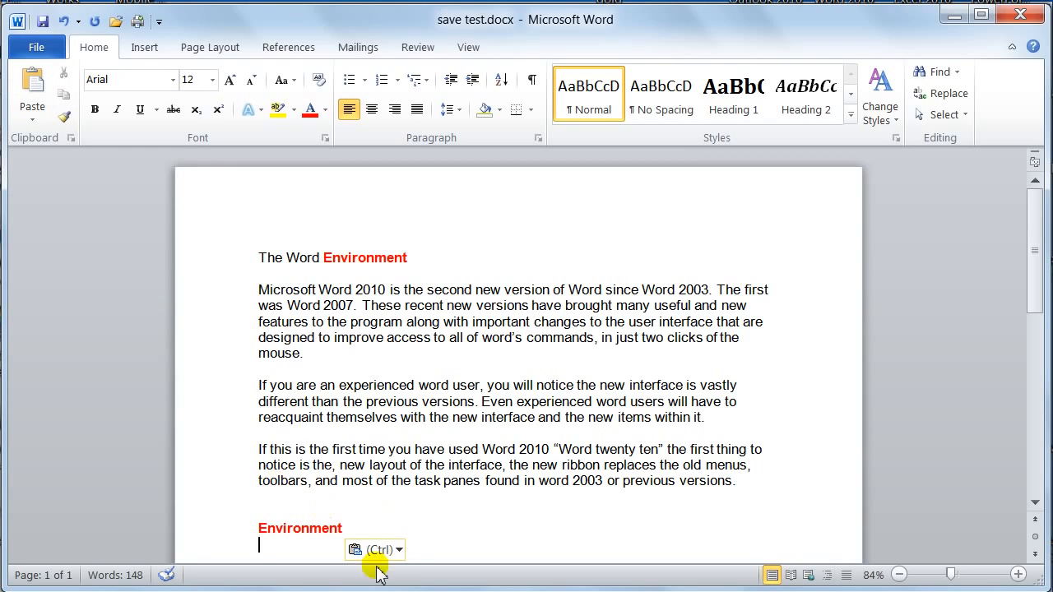
pyautogui.click(395, 549)
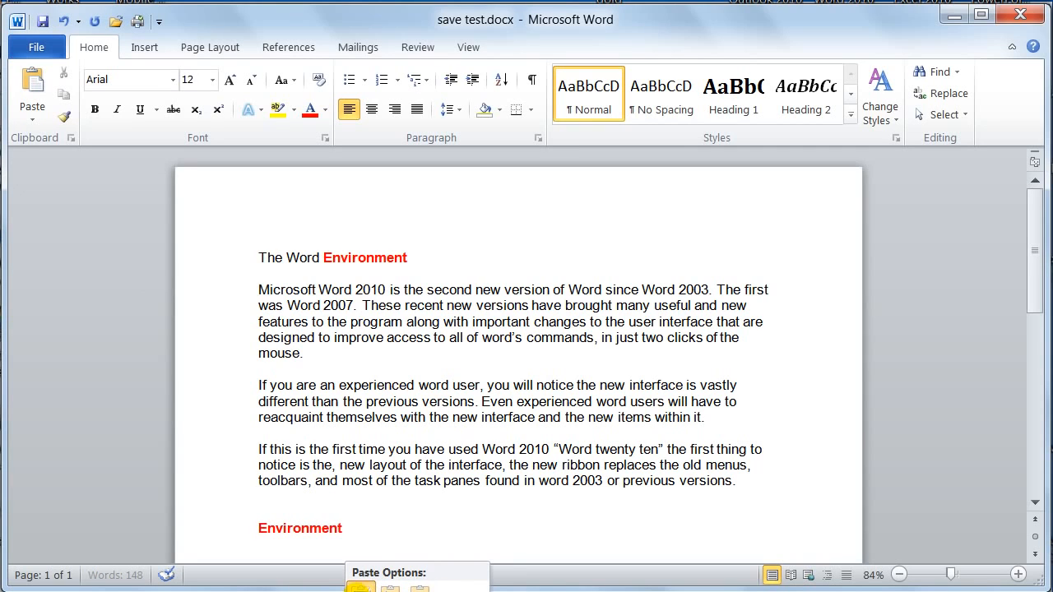
pyautogui.click(361, 588)
pyautogui.click(344, 528)
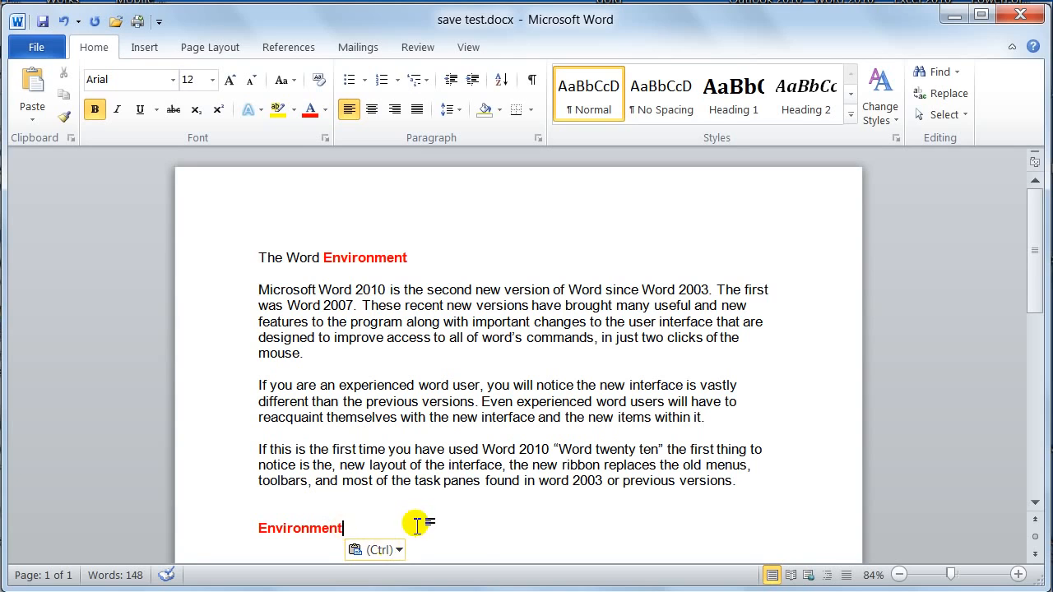
pyautogui.scroll(-2, 422, 494)
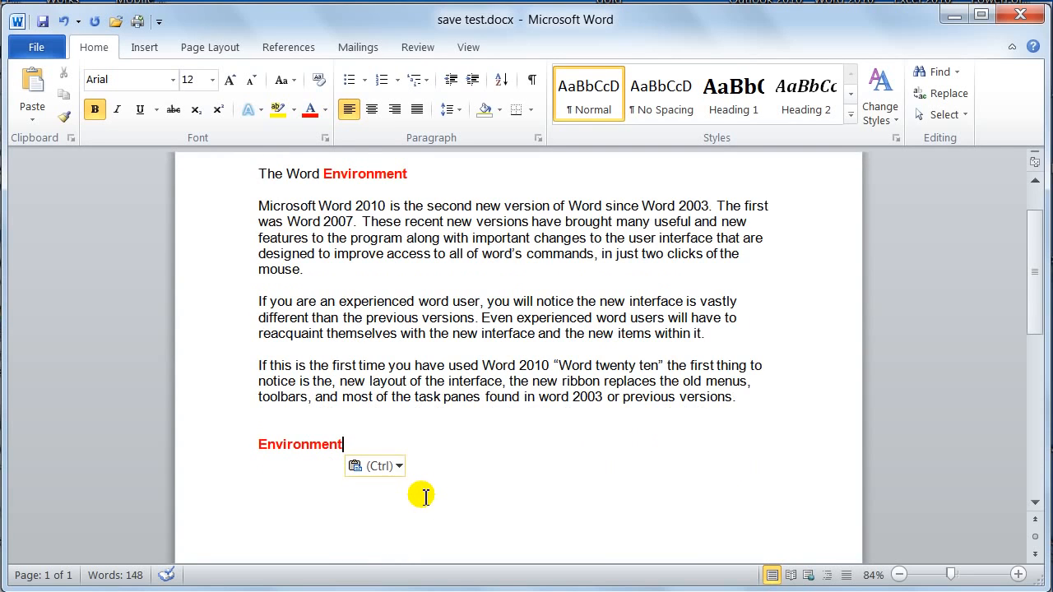
pyautogui.scroll(2, 416, 482)
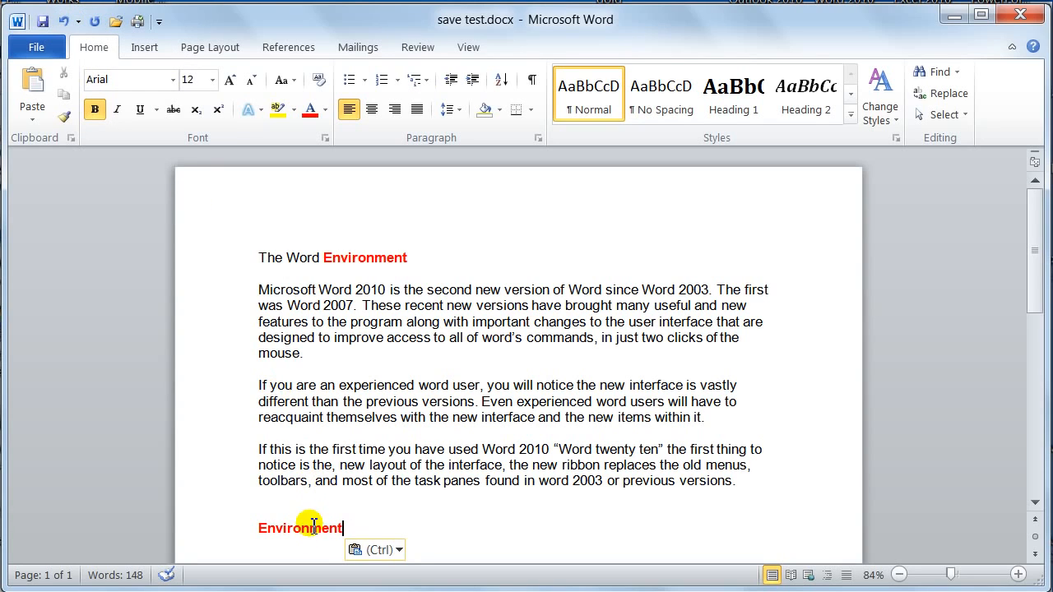
# Undo the paste, the bold and the red font colour of "Environment".
pyautogui.click(66, 22)
pyautogui.click(66, 23)
pyautogui.click(66, 23)
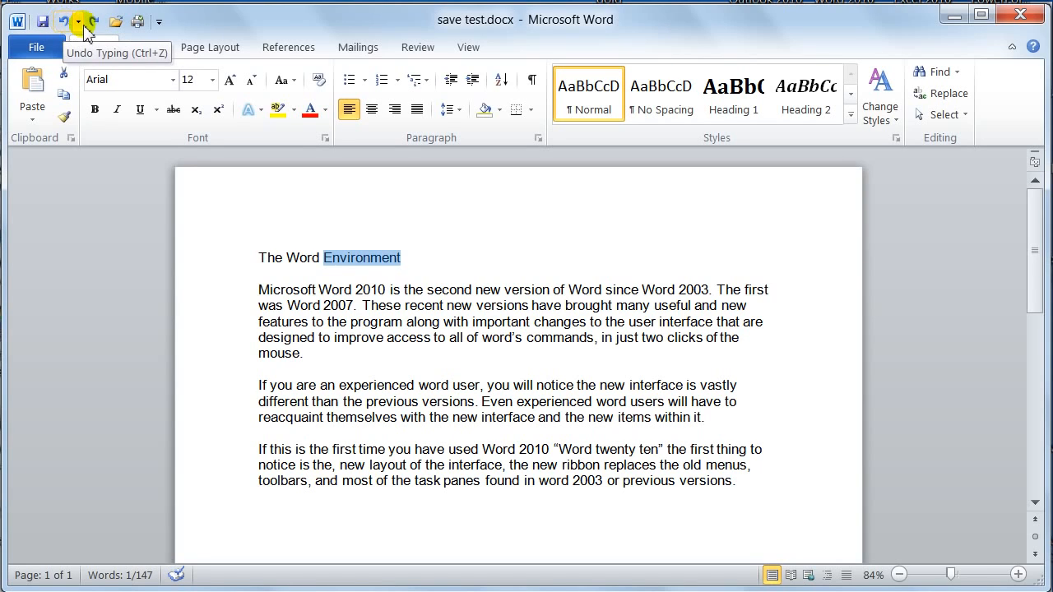
# Redo the red font colour, the bold and the paste of "Environment".
pyautogui.click(95, 24)
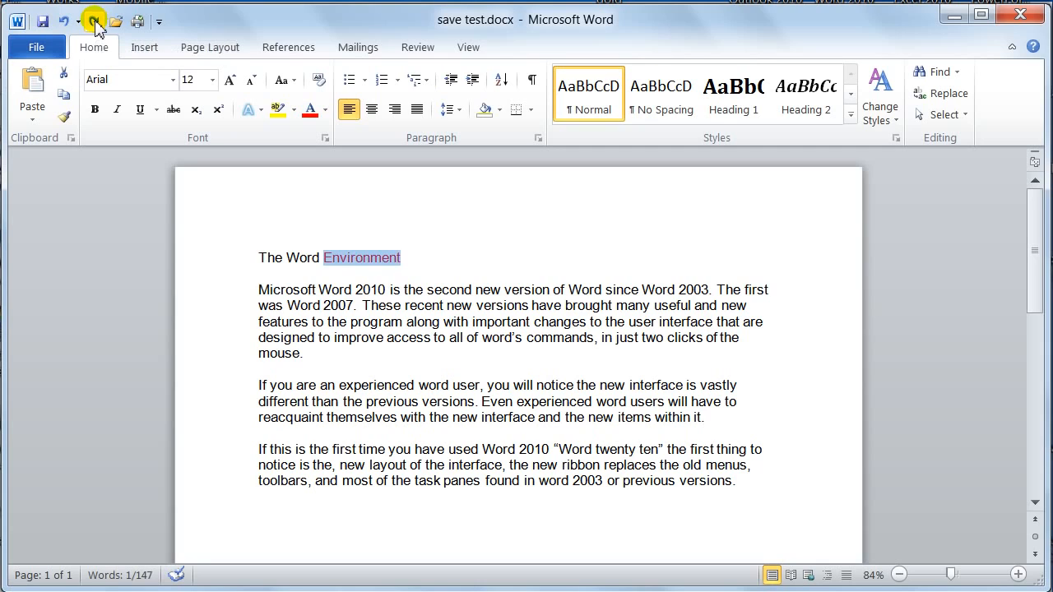
pyautogui.click(95, 25)
pyautogui.click(95, 25)
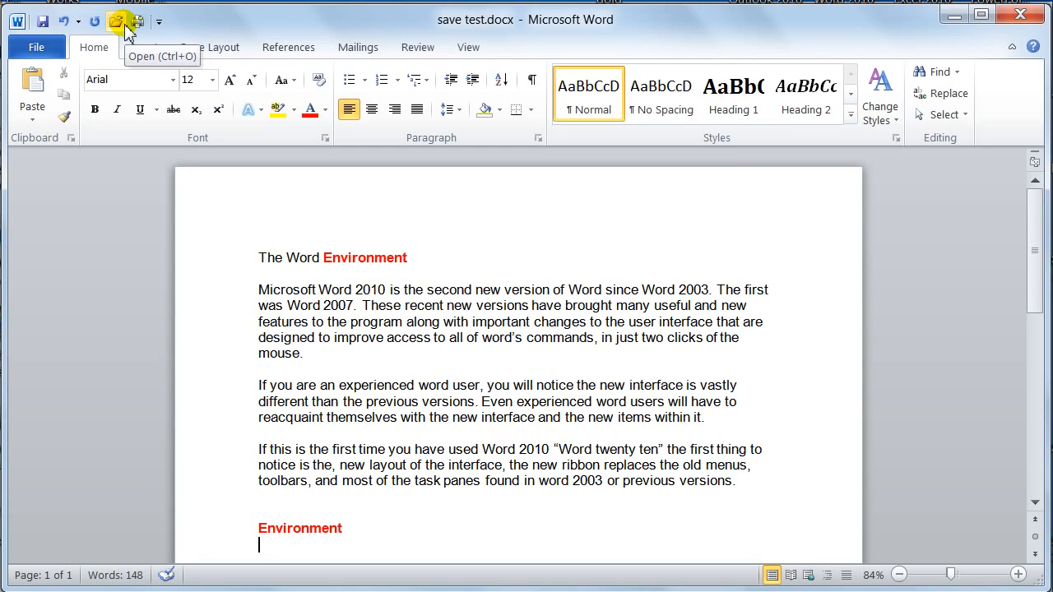
# Undo the paste and the bold of "Environment" once more, and redo both.
pyautogui.hotkey('ctrl', 'z')
pyautogui.hotkey('ctrl', 'z')
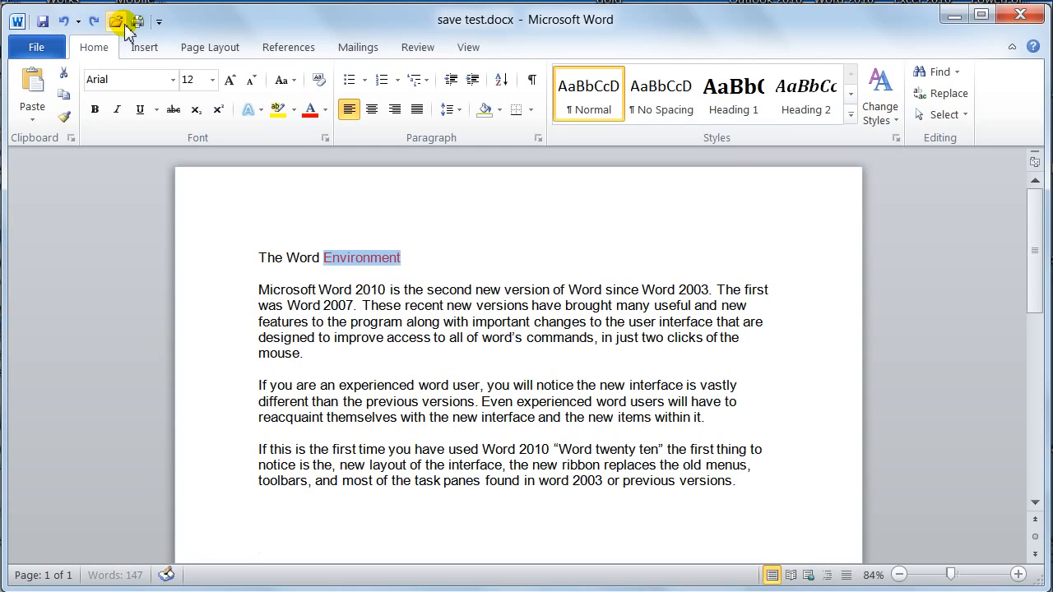
pyautogui.hotkey('ctrl', 'y')
pyautogui.hotkey('ctrl', 'y')
pyautogui.hotkey('ctrl', 'y')
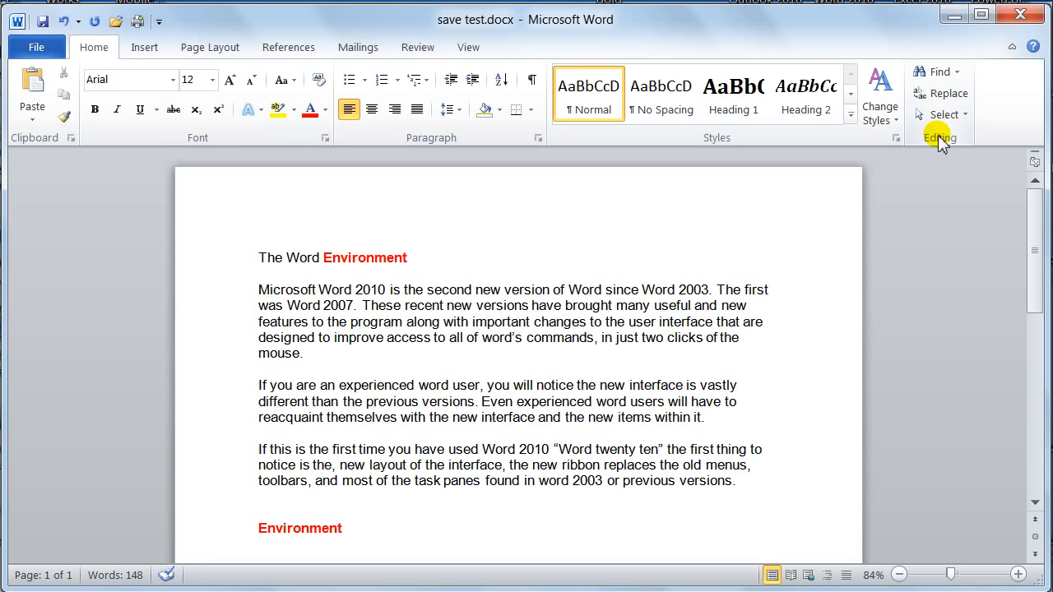
# Search the whole document for "commands" with Find and Replace, keeping the dialog clear of the text.
pyautogui.click(955, 73)
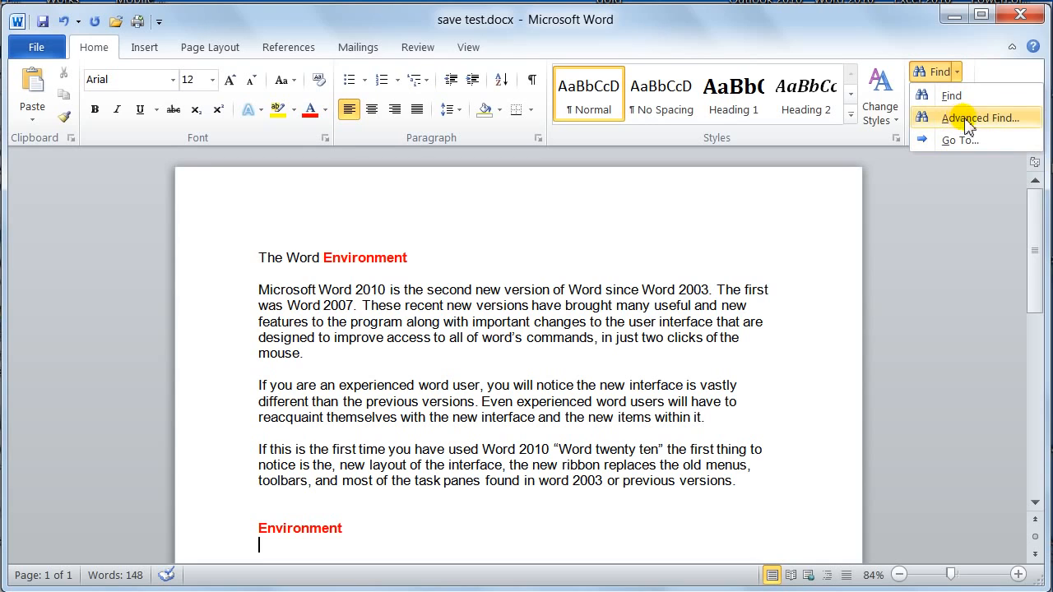
pyautogui.click(953, 141)
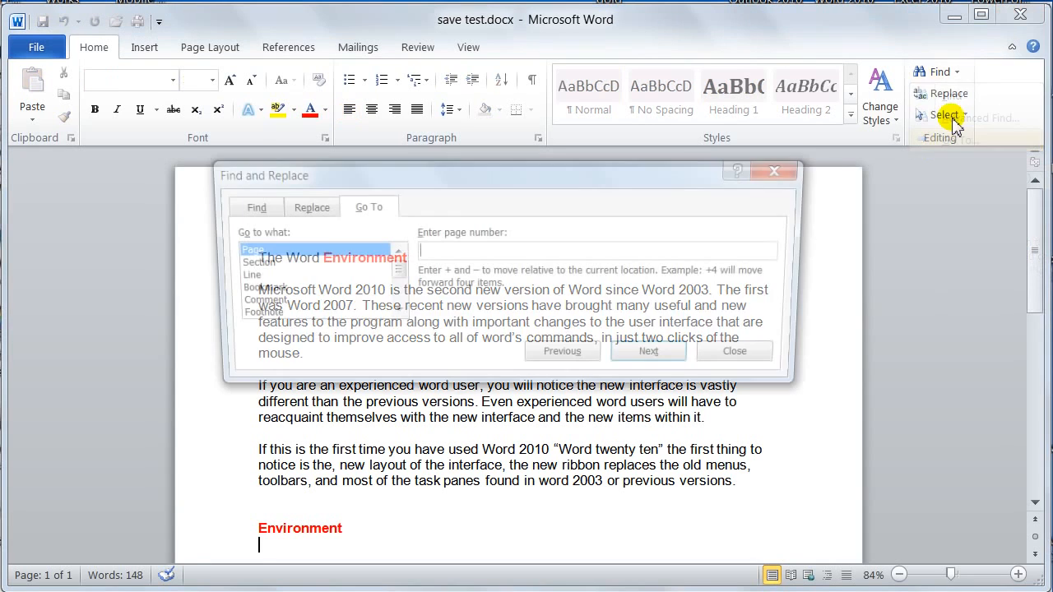
pyautogui.moveTo(574, 191); pyautogui.dragTo(610, 212)
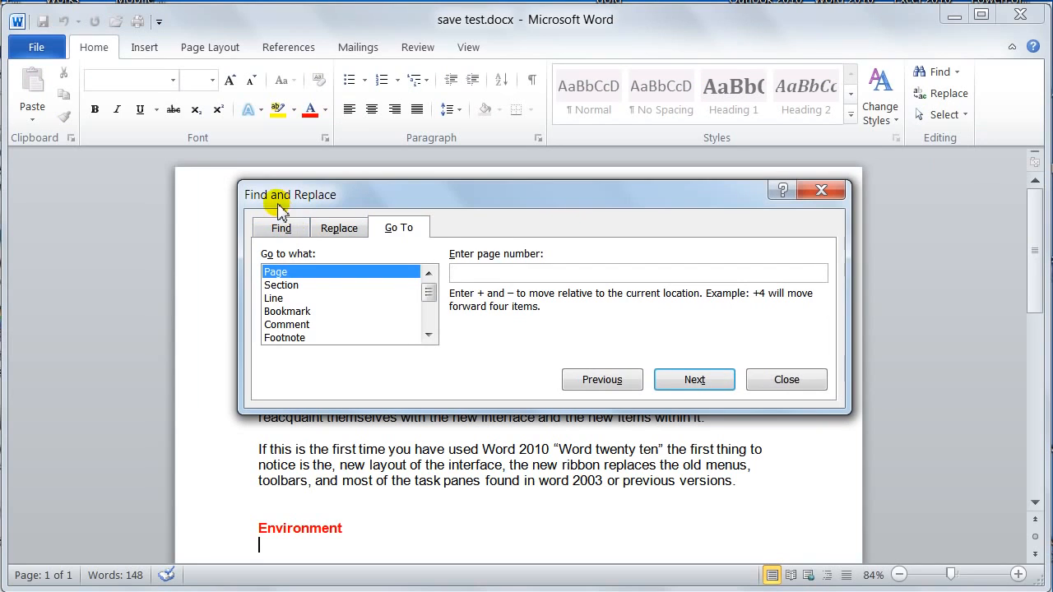
pyautogui.click(281, 231)
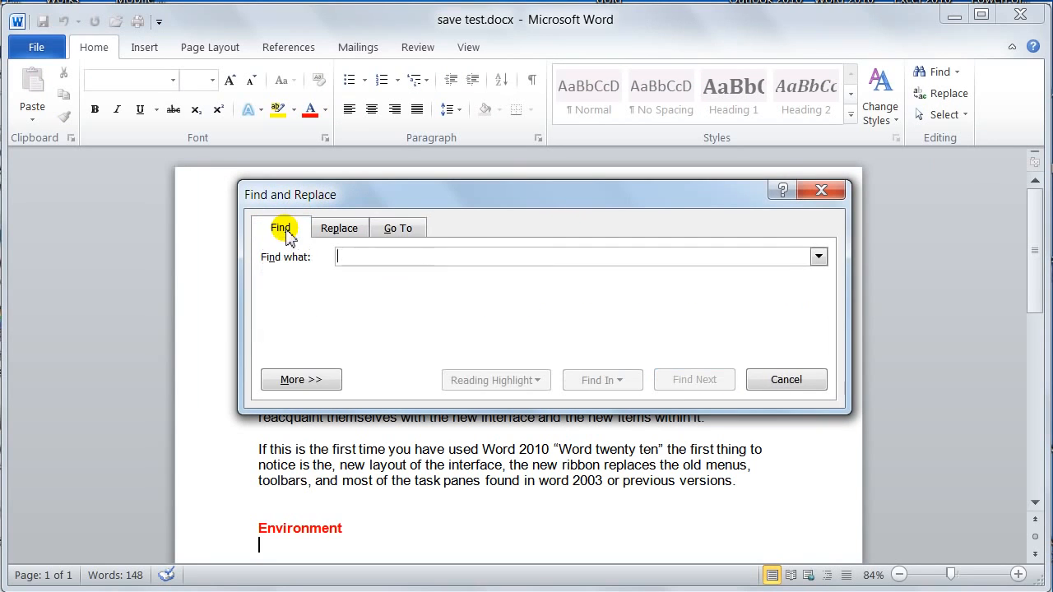
pyautogui.moveTo(522, 202); pyautogui.dragTo(630, 23)
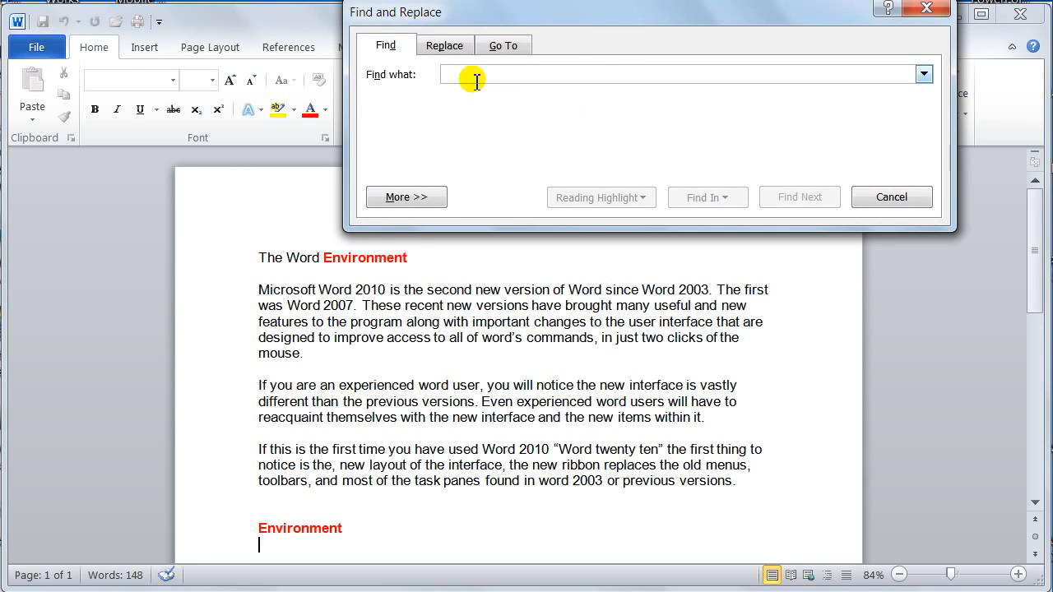
pyautogui.write('commands')
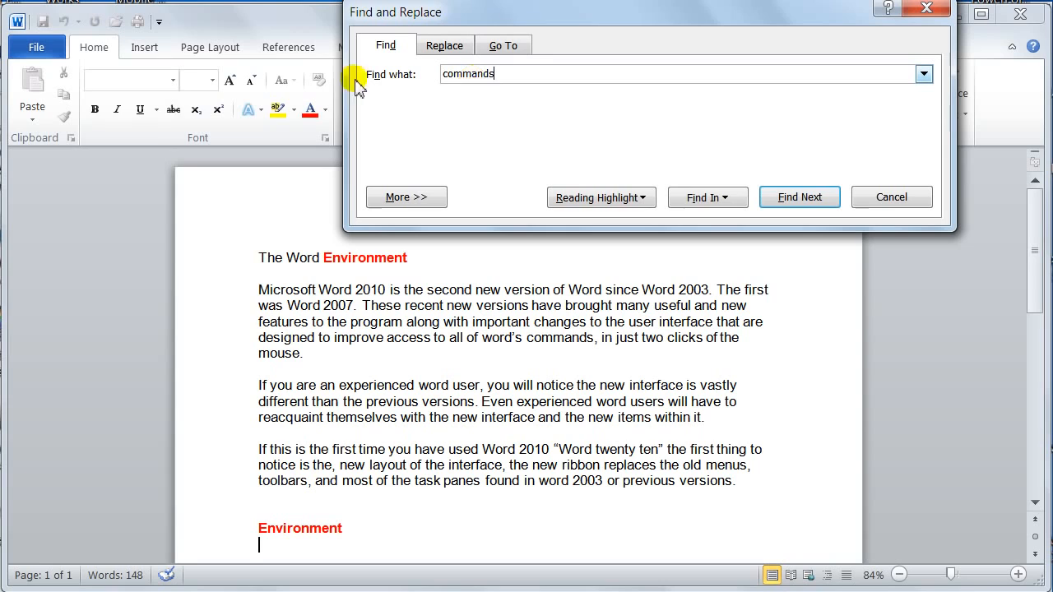
pyautogui.click(801, 200)
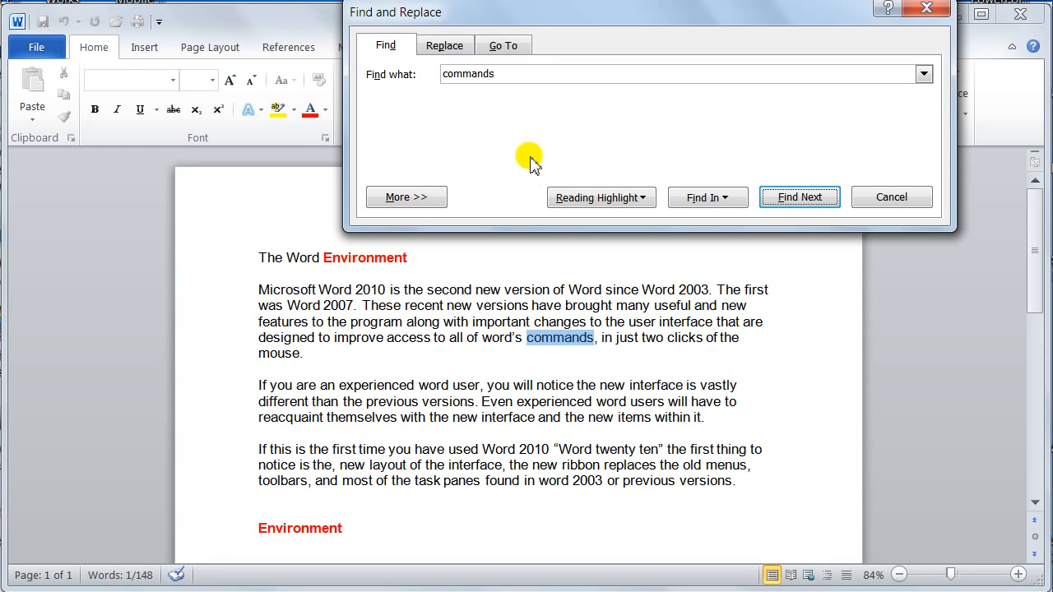
pyautogui.click(798, 197)
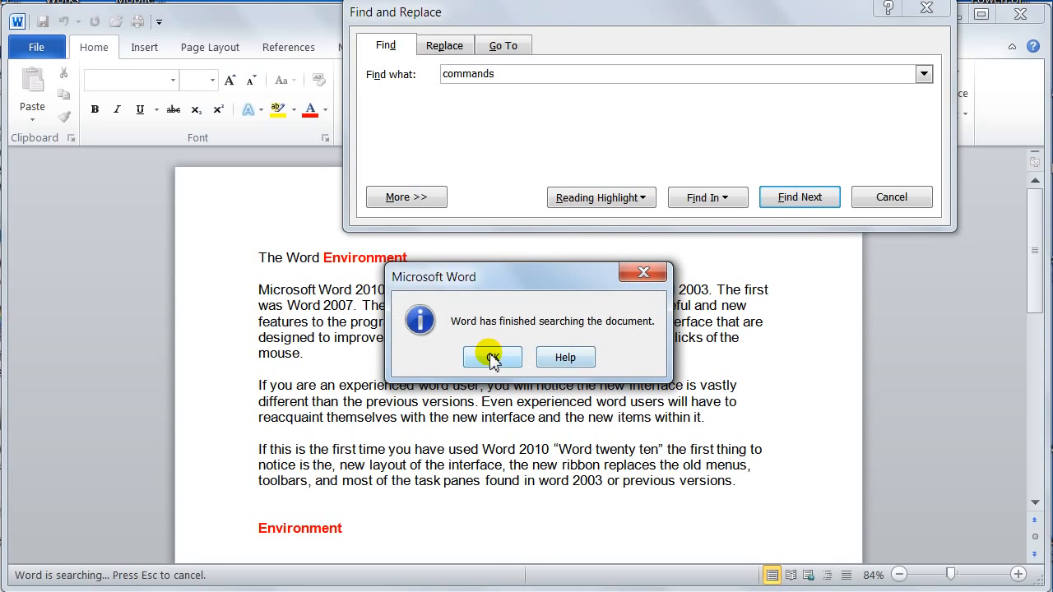
pyautogui.click(491, 357)
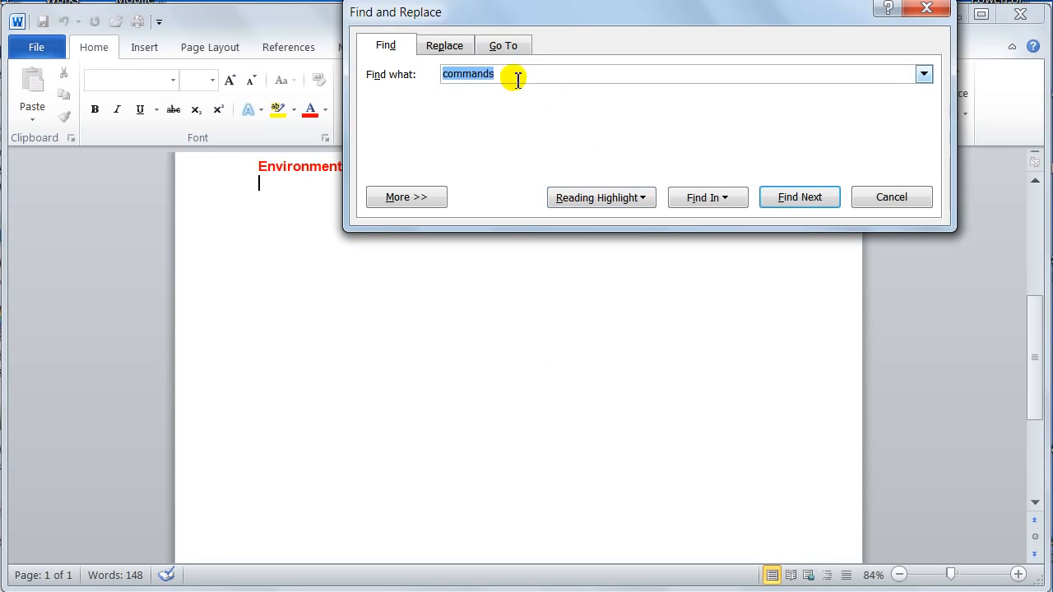
# Set up Find and Replace to replace "Word" with "Excel", and move the dialog lower over the page.
pyautogui.click(437, 48)
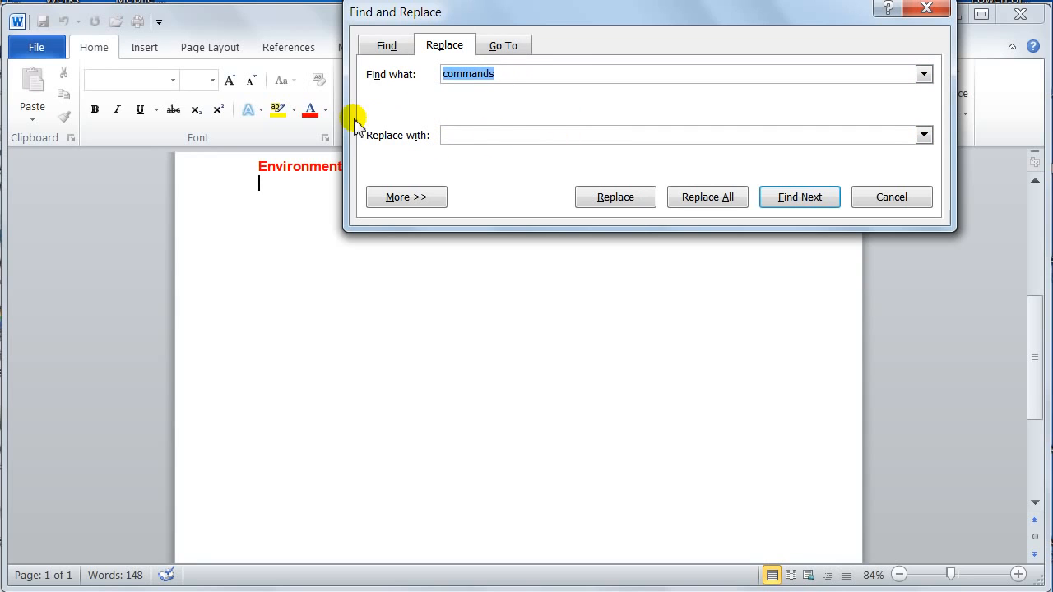
pyautogui.write('Word')
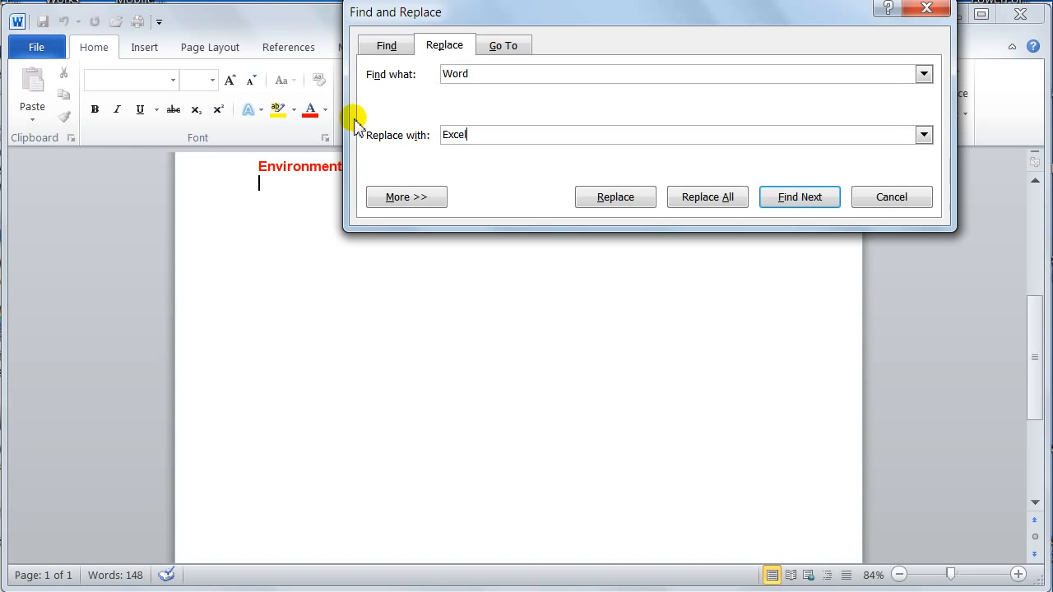
pyautogui.moveTo(649, 20); pyautogui.dragTo(509, 342)
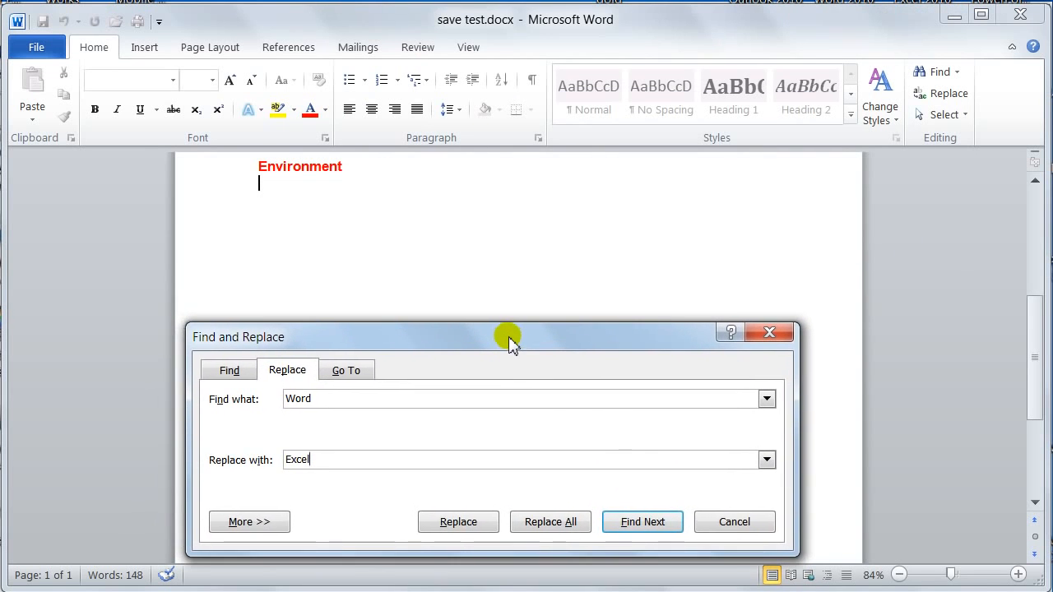
# Step through the occurrences of "Word" in the document one by one without replacing any, continuing around to the first one.
pyautogui.click(661, 529)
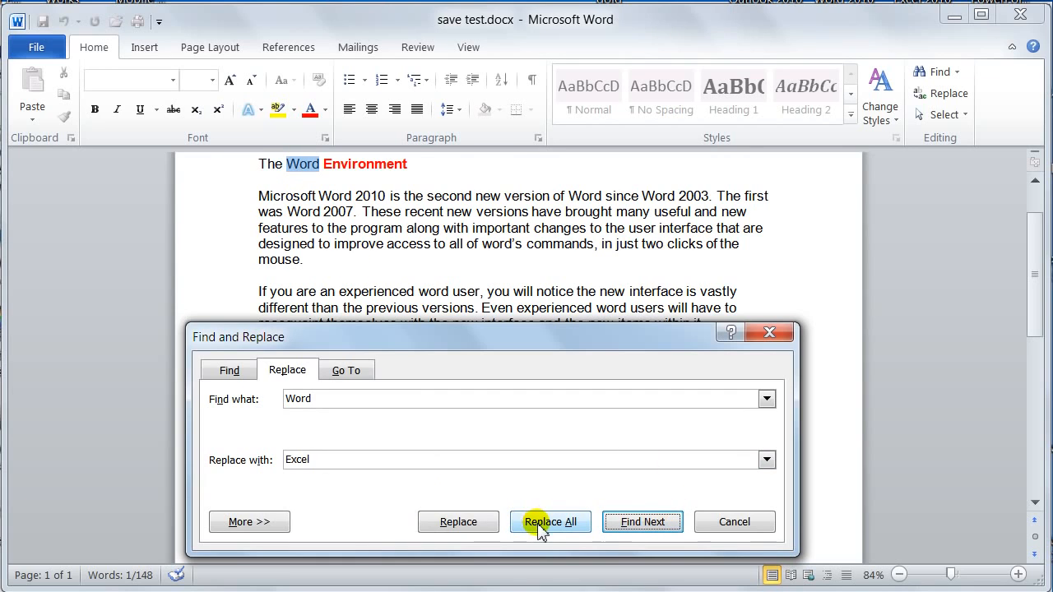
pyautogui.click(642, 526)
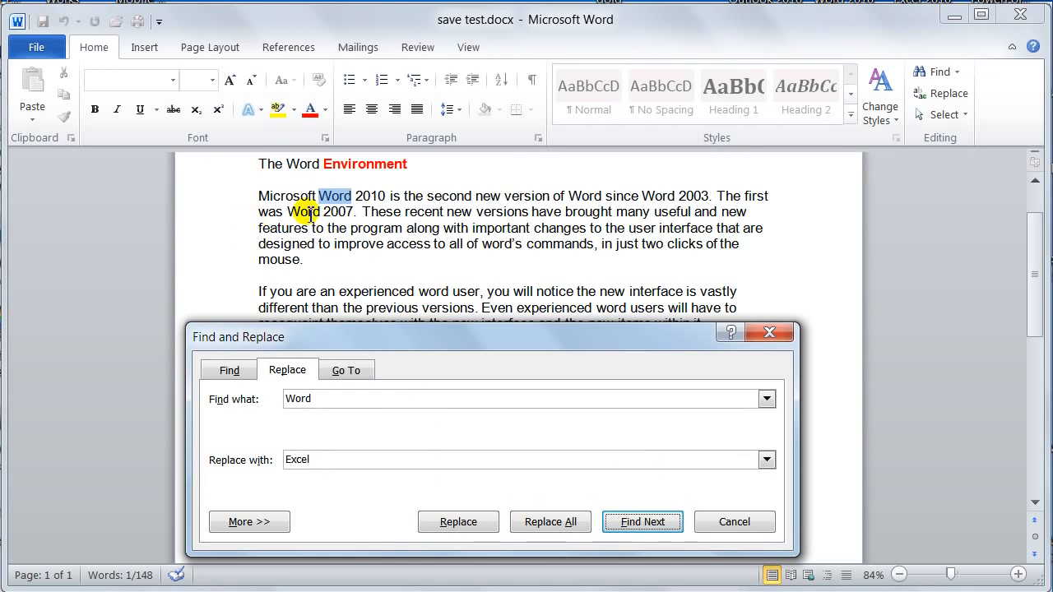
pyautogui.click(658, 526)
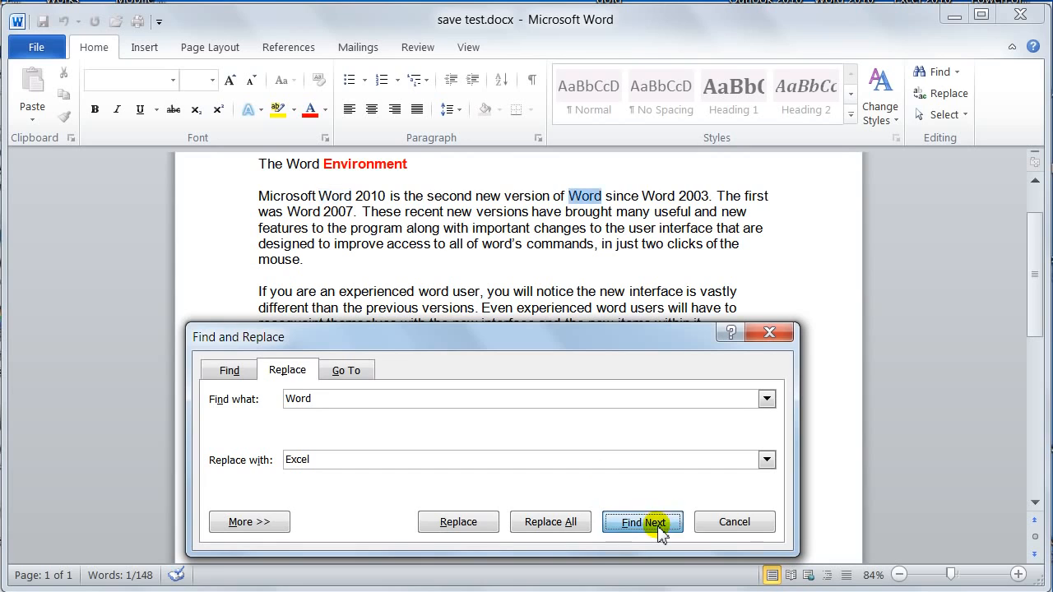
pyautogui.click(658, 526)
pyautogui.click(658, 527)
pyautogui.click(658, 526)
pyautogui.click(658, 526)
pyautogui.click(658, 527)
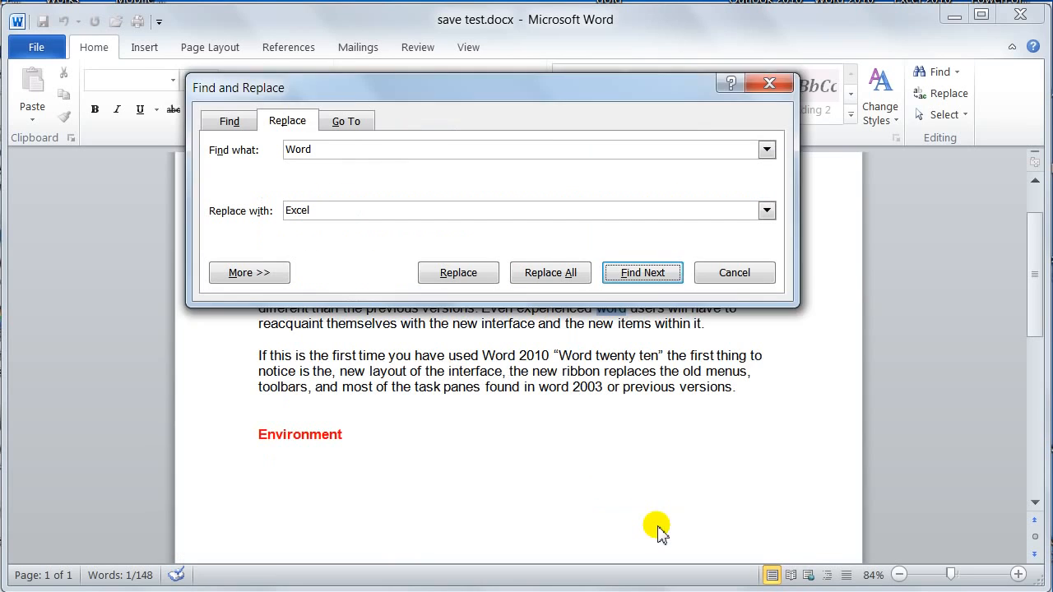
pyautogui.click(661, 526)
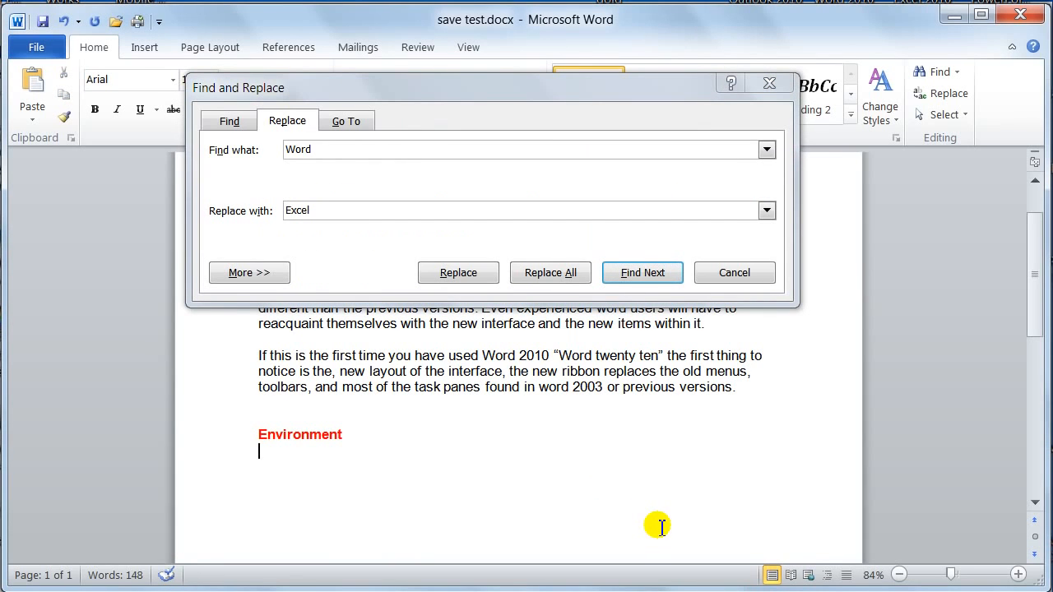
pyautogui.click(633, 272)
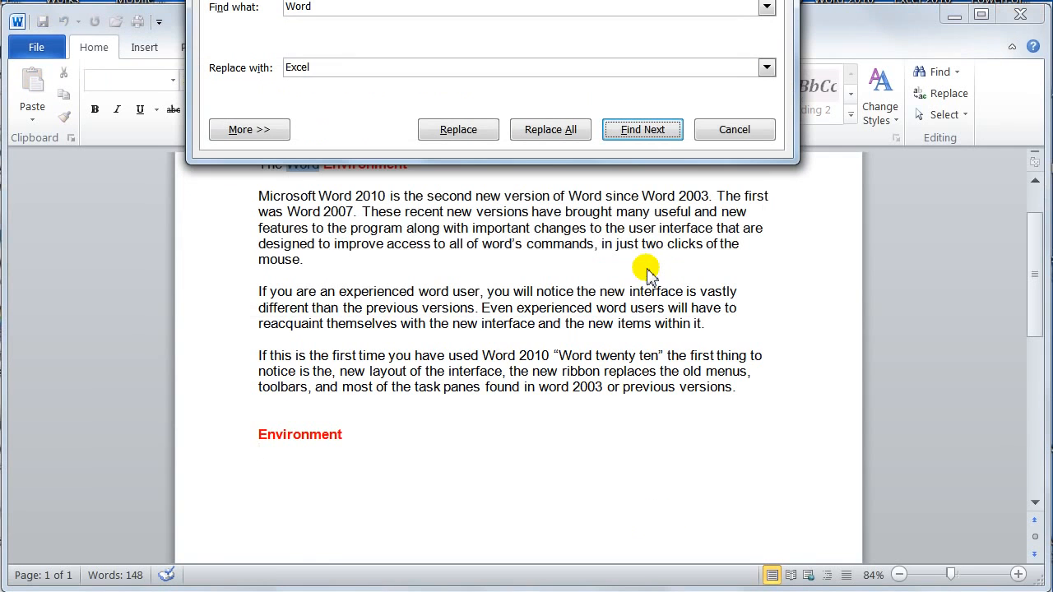
# Replace every occurrence of "Word" with "Excel" in the document at once and close the Find and Replace dialog.
pyautogui.moveTo(595, 0); pyautogui.dragTo(636, 254)
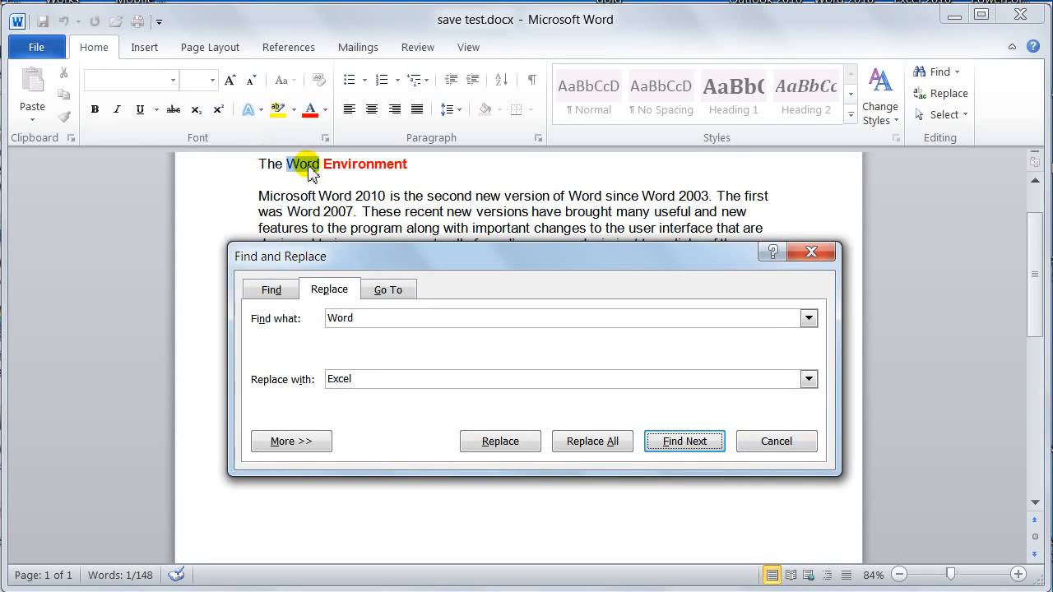
pyautogui.click(609, 453)
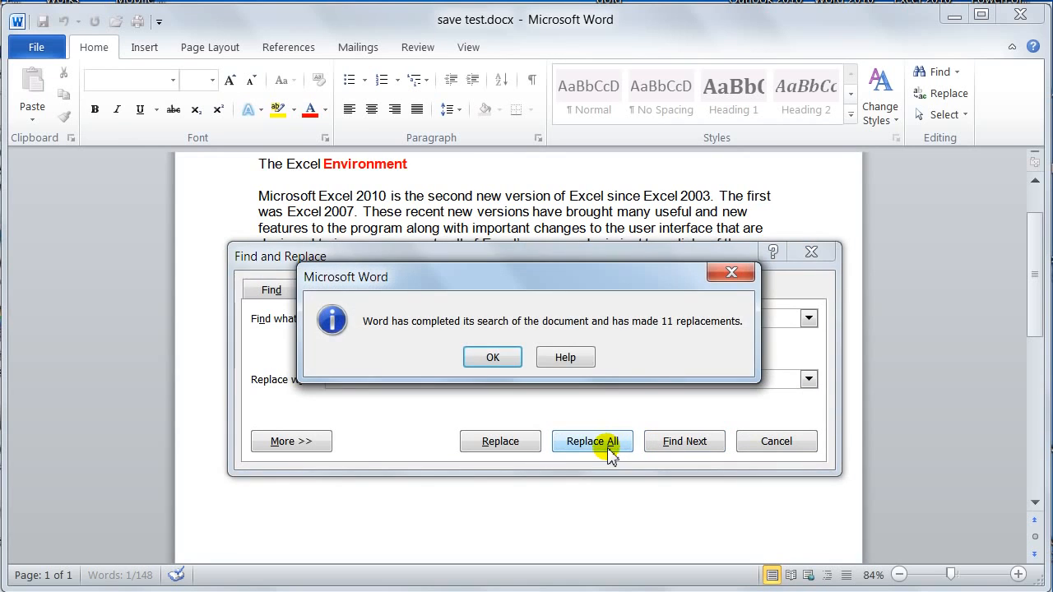
pyautogui.click(492, 357)
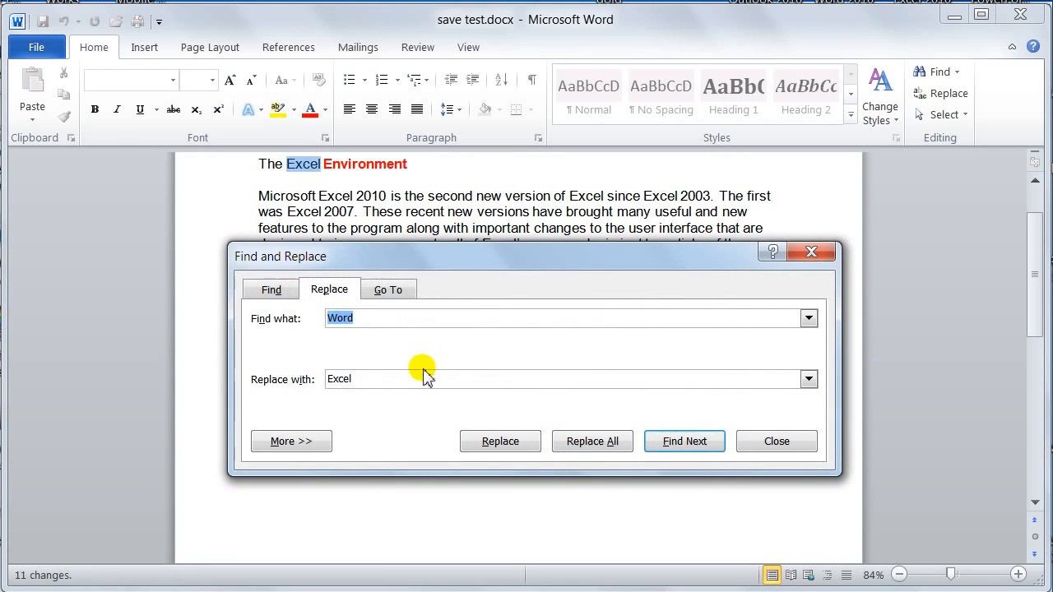
pyautogui.click(776, 441)
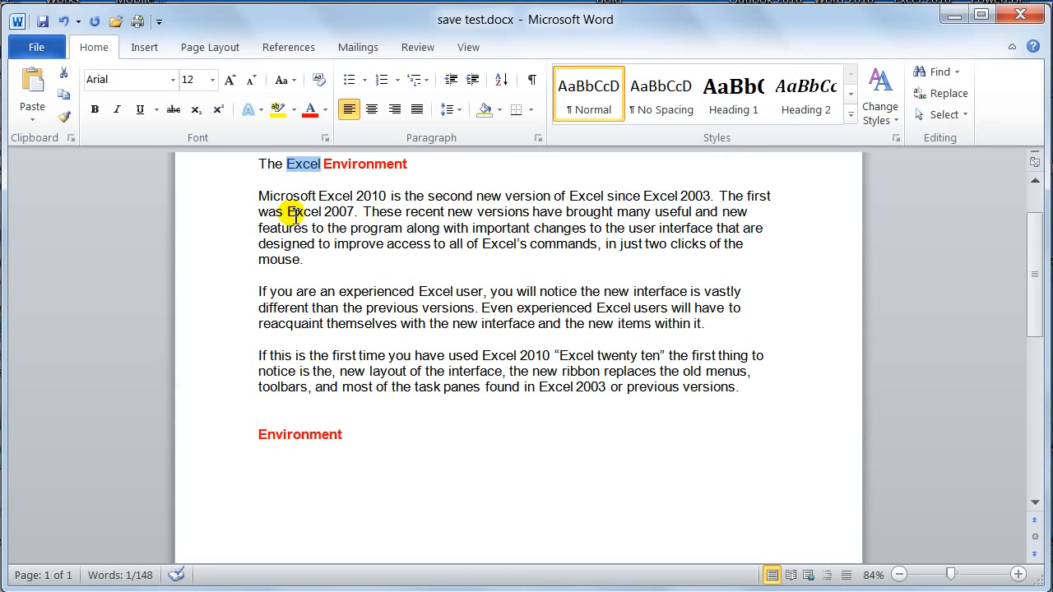